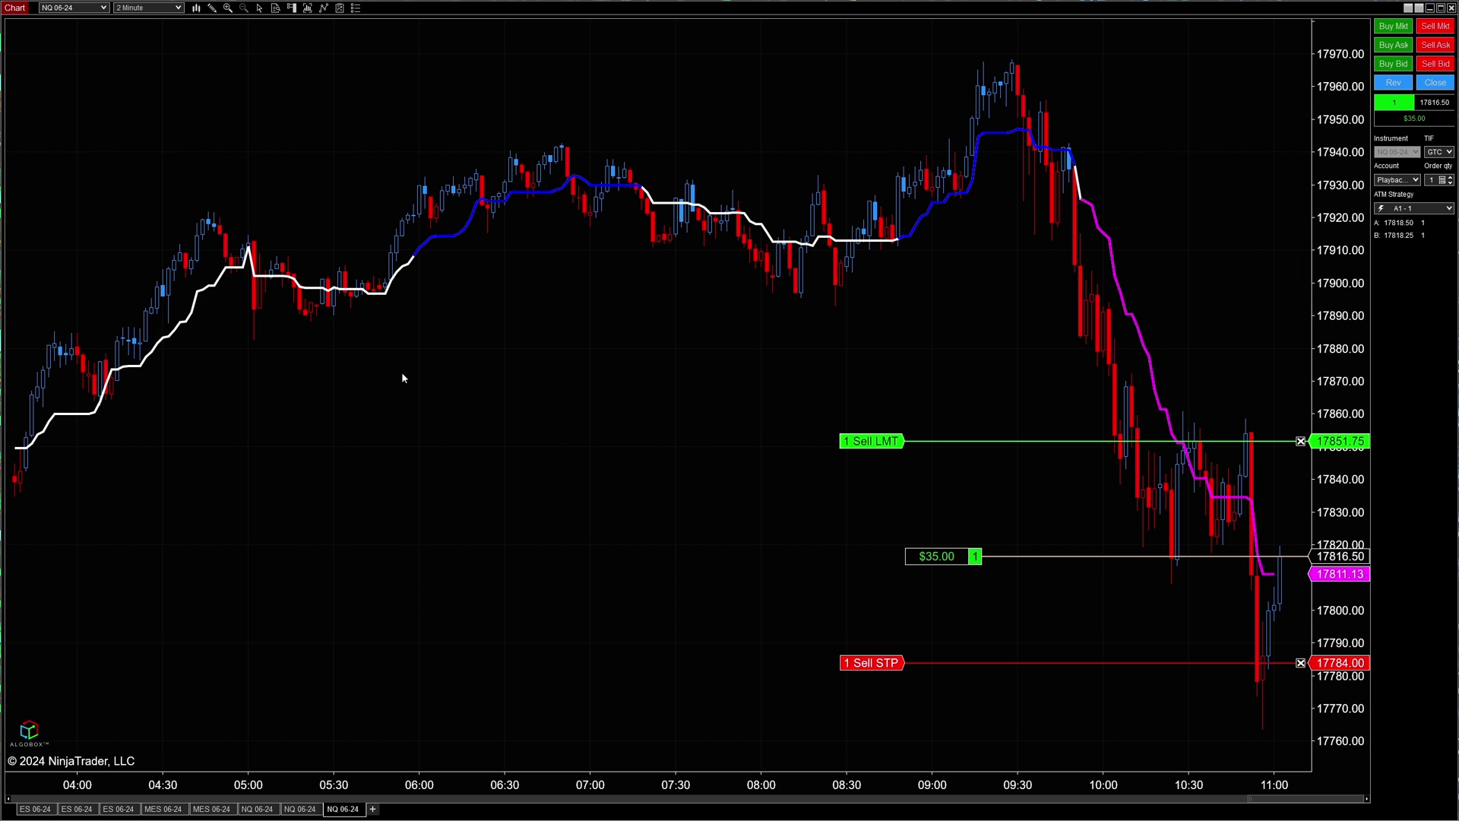
Step: Move the Playback control window onto the NQ 06-24 chart beside the open one-contract long
drag(2, 241, 187, 488)
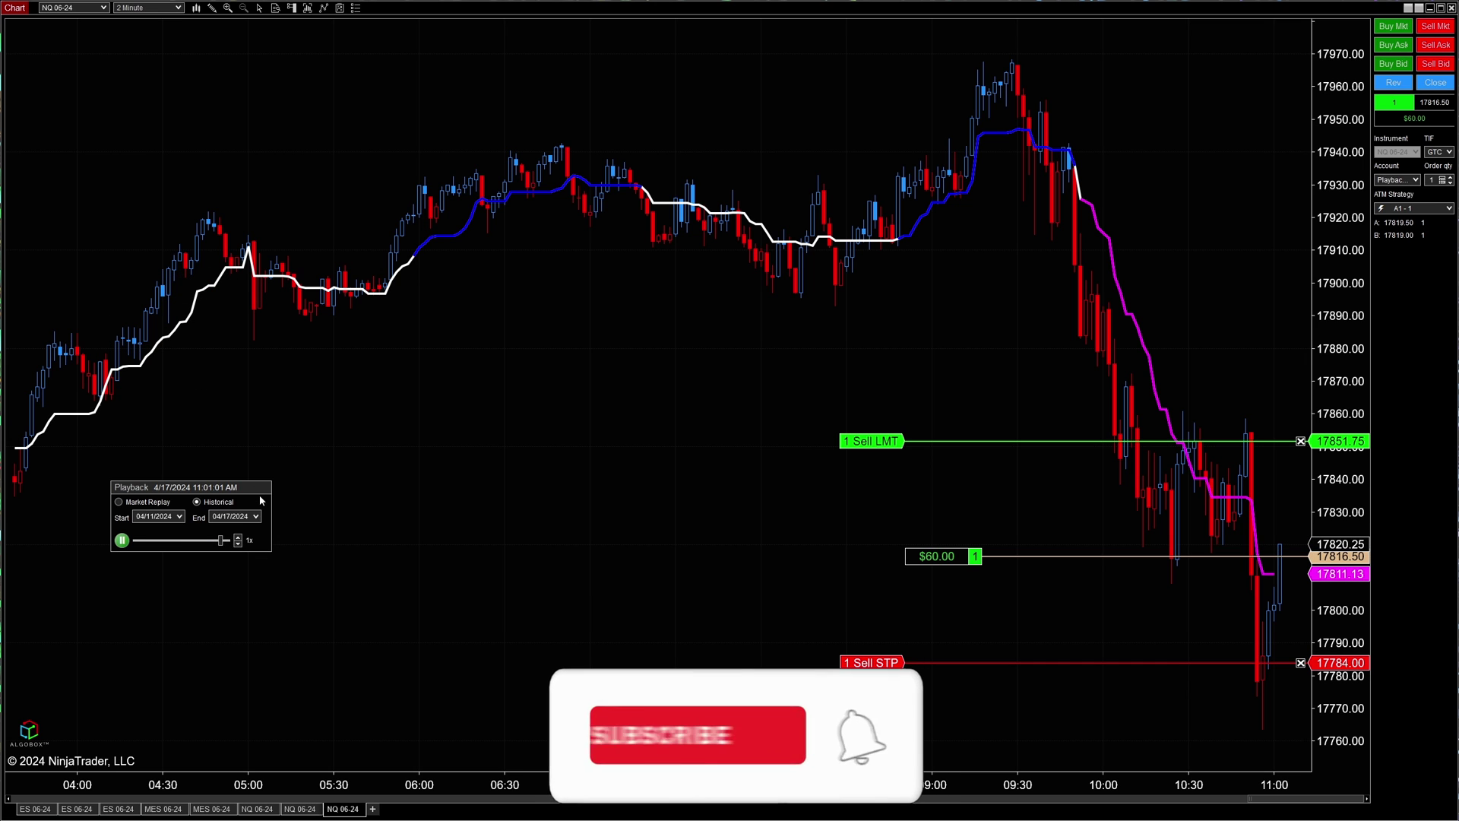
Step: Replay at 10x, pause at 11:01:13, and extend guide lines from the entry, target and stop levels
click(238, 537)
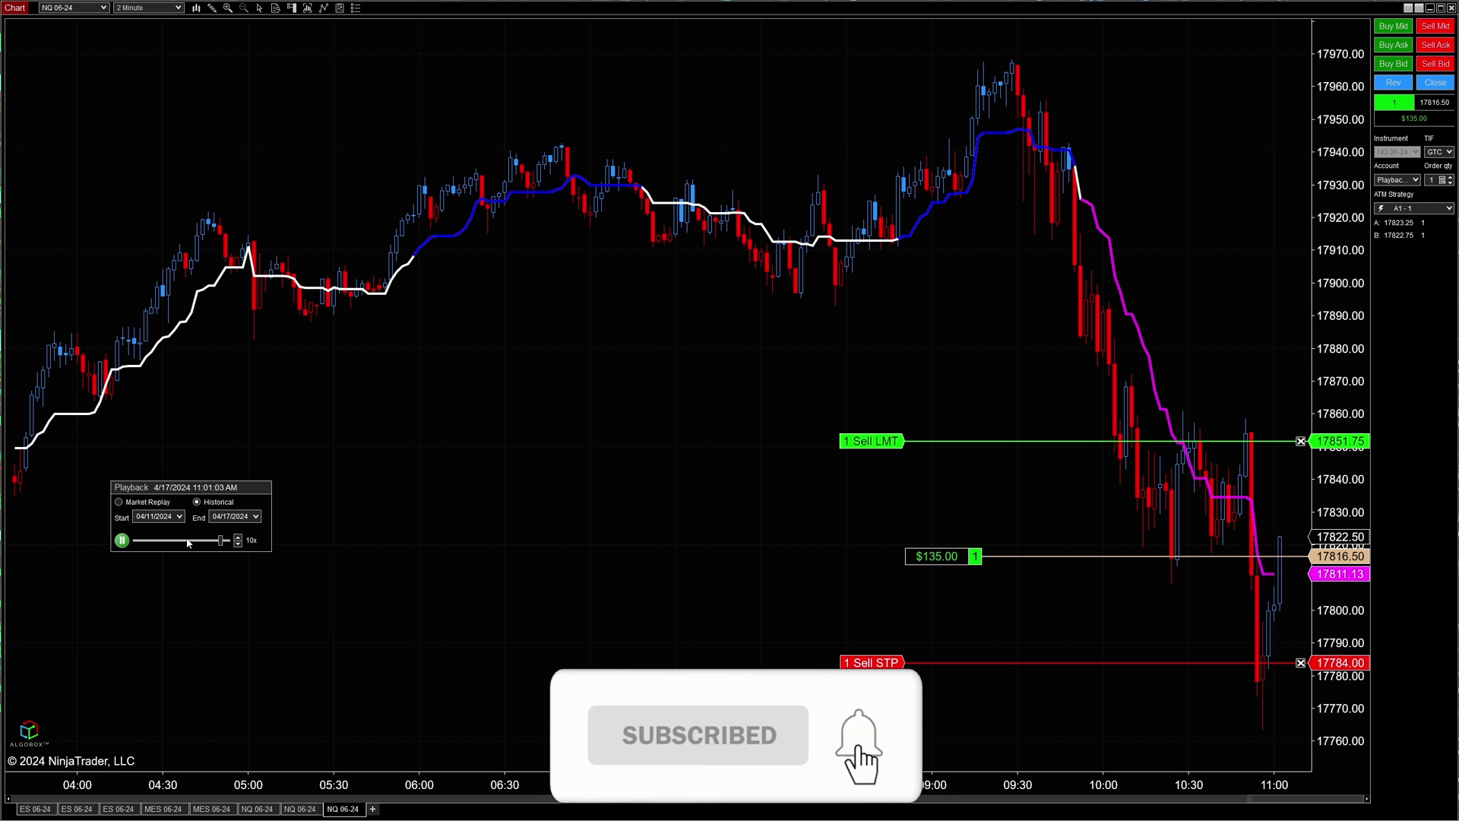
click(122, 540)
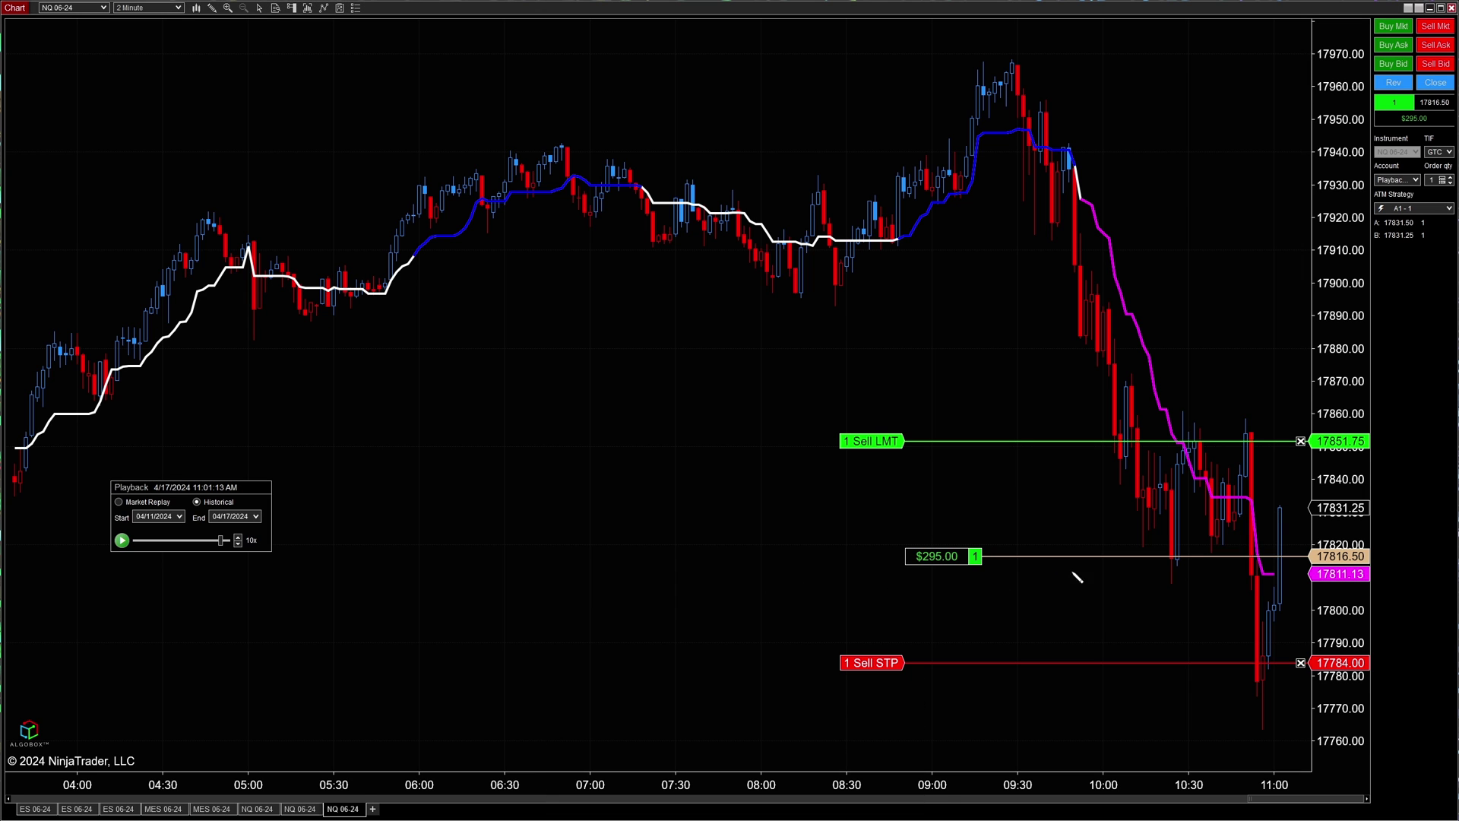
click(1055, 558)
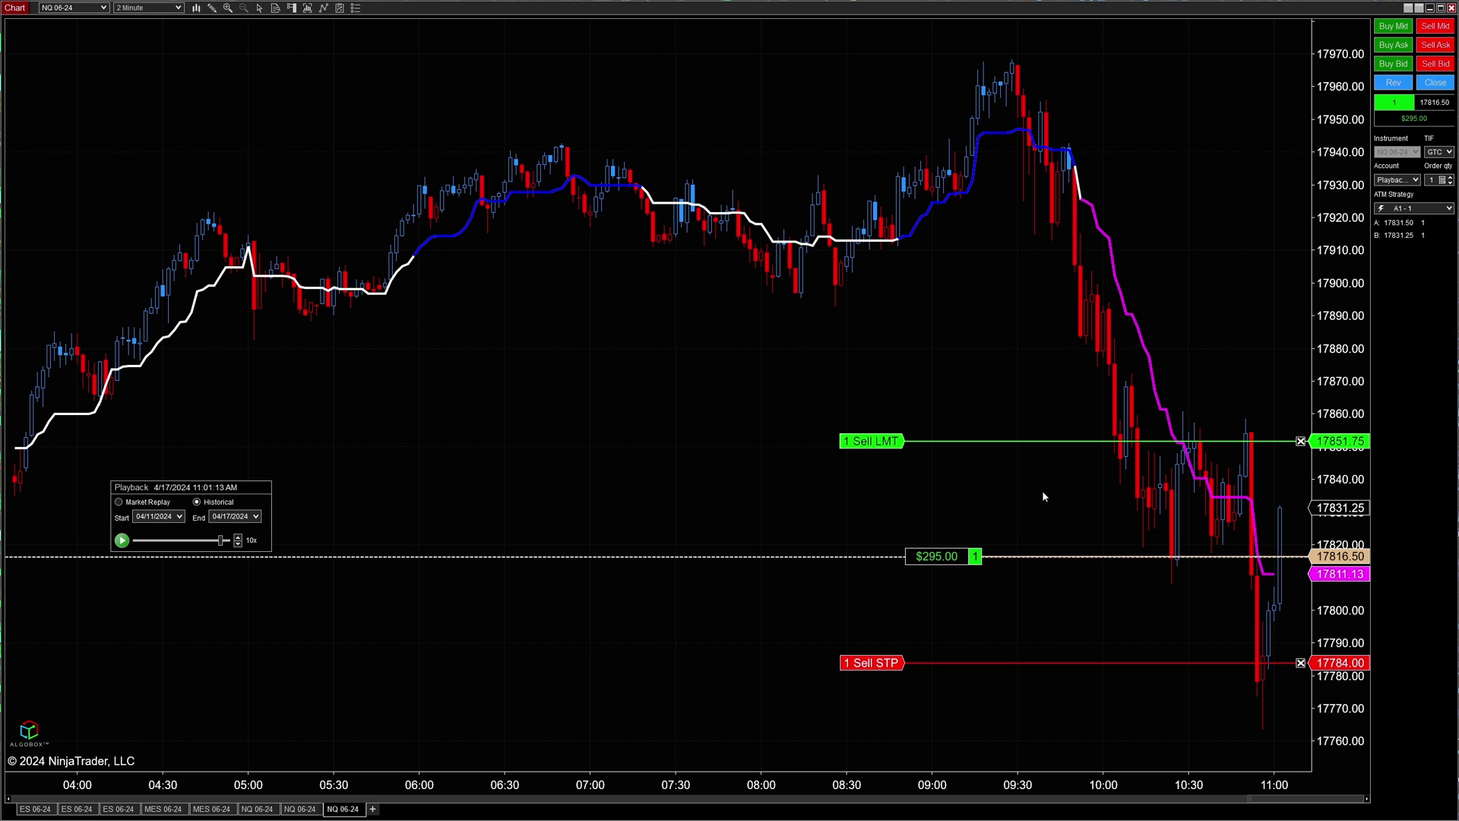
click(947, 441)
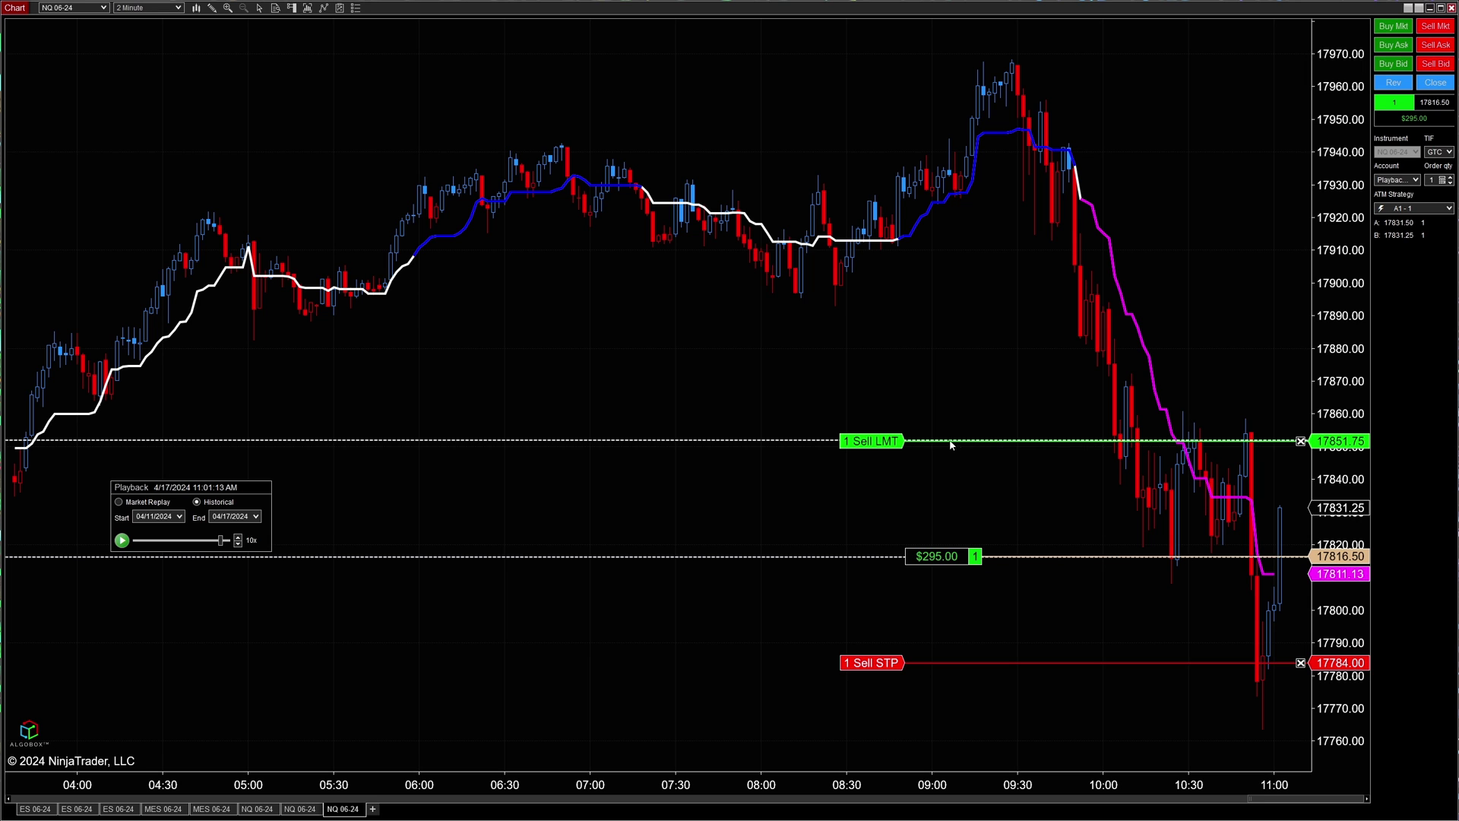
click(957, 668)
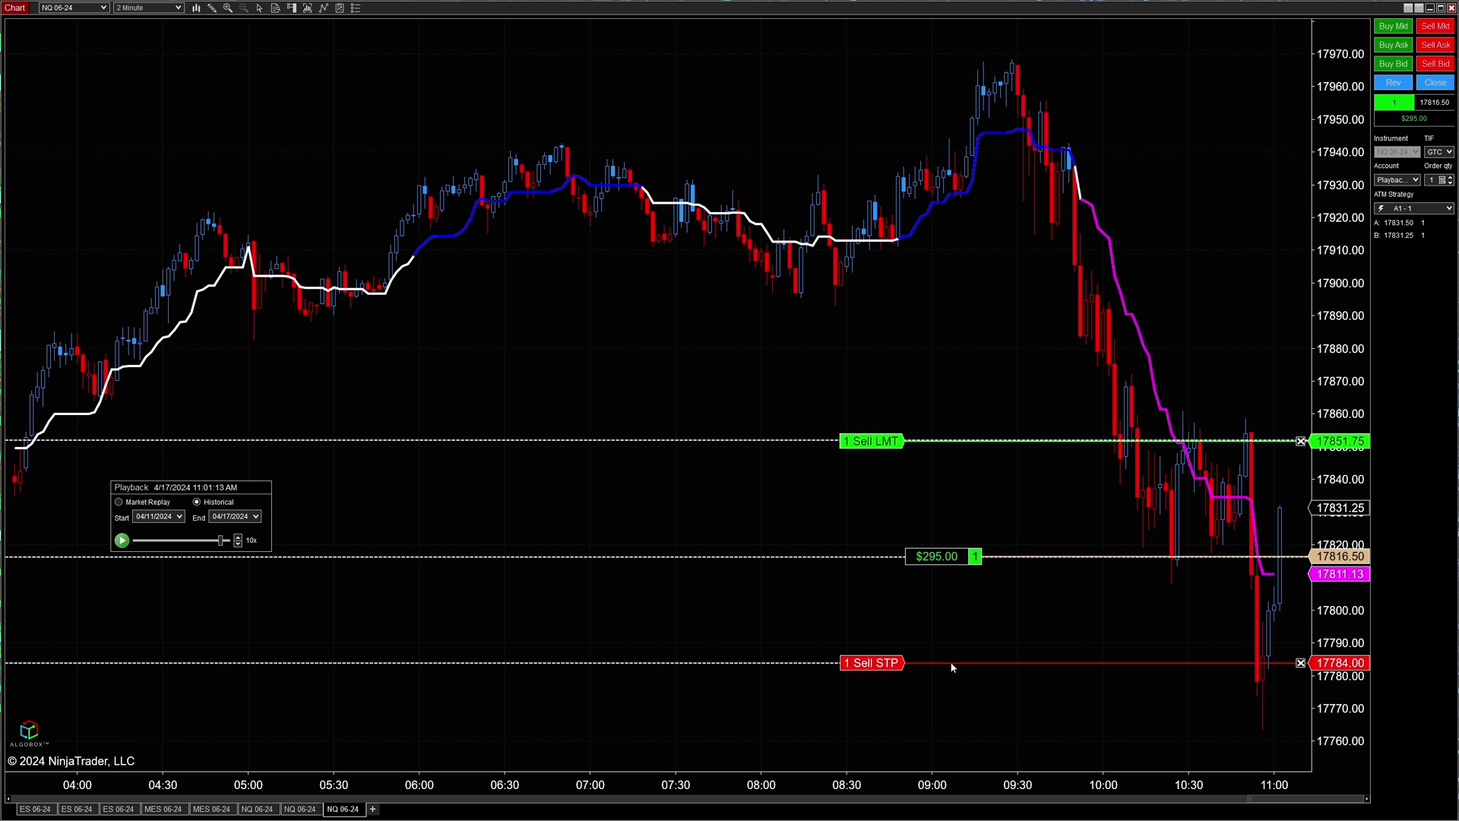
Step: Buy a second NQ contract, replay briefly, then sell one to leave one contract at 17831.50
click(1393, 28)
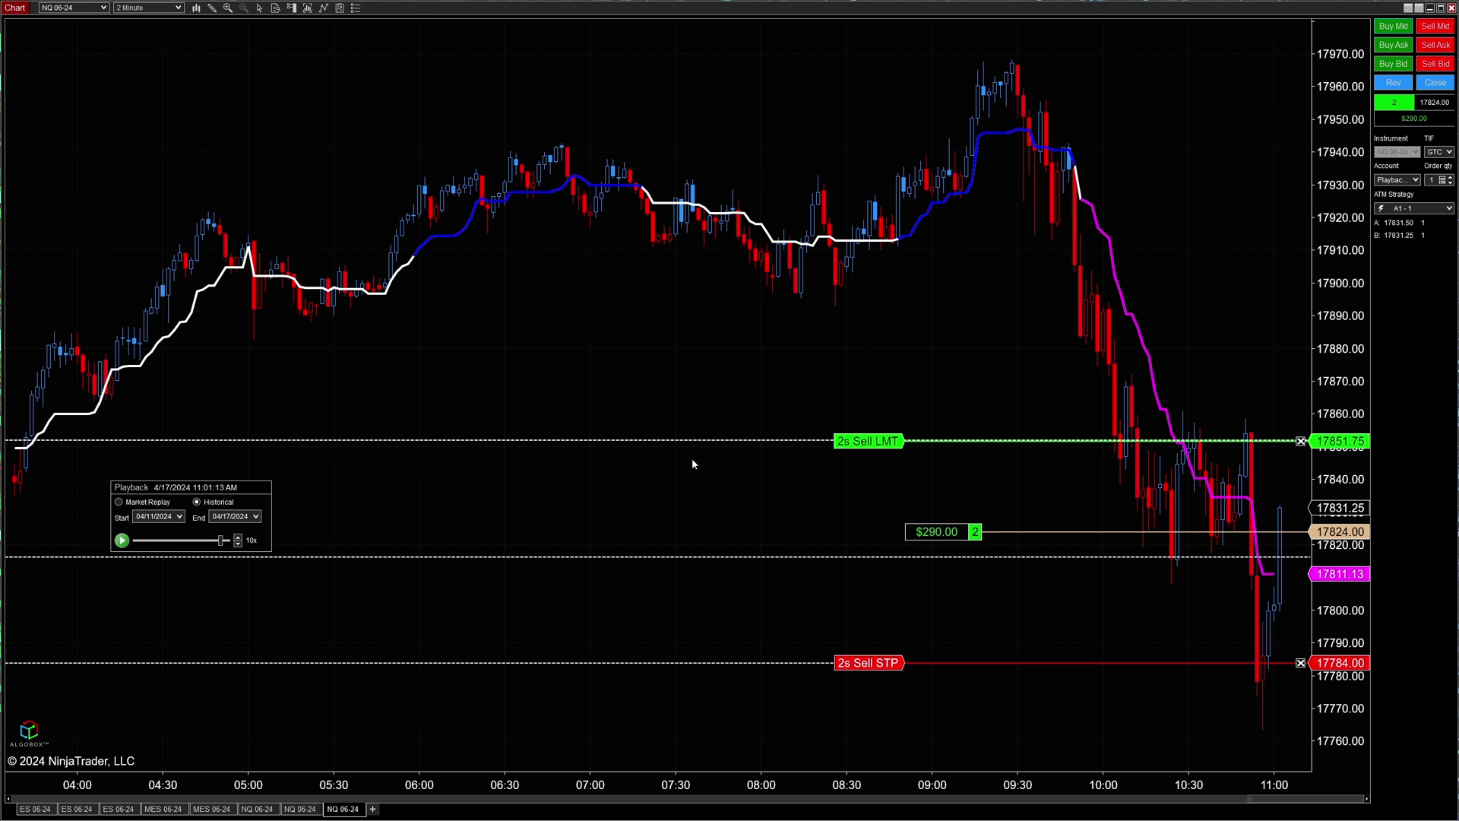
click(122, 540)
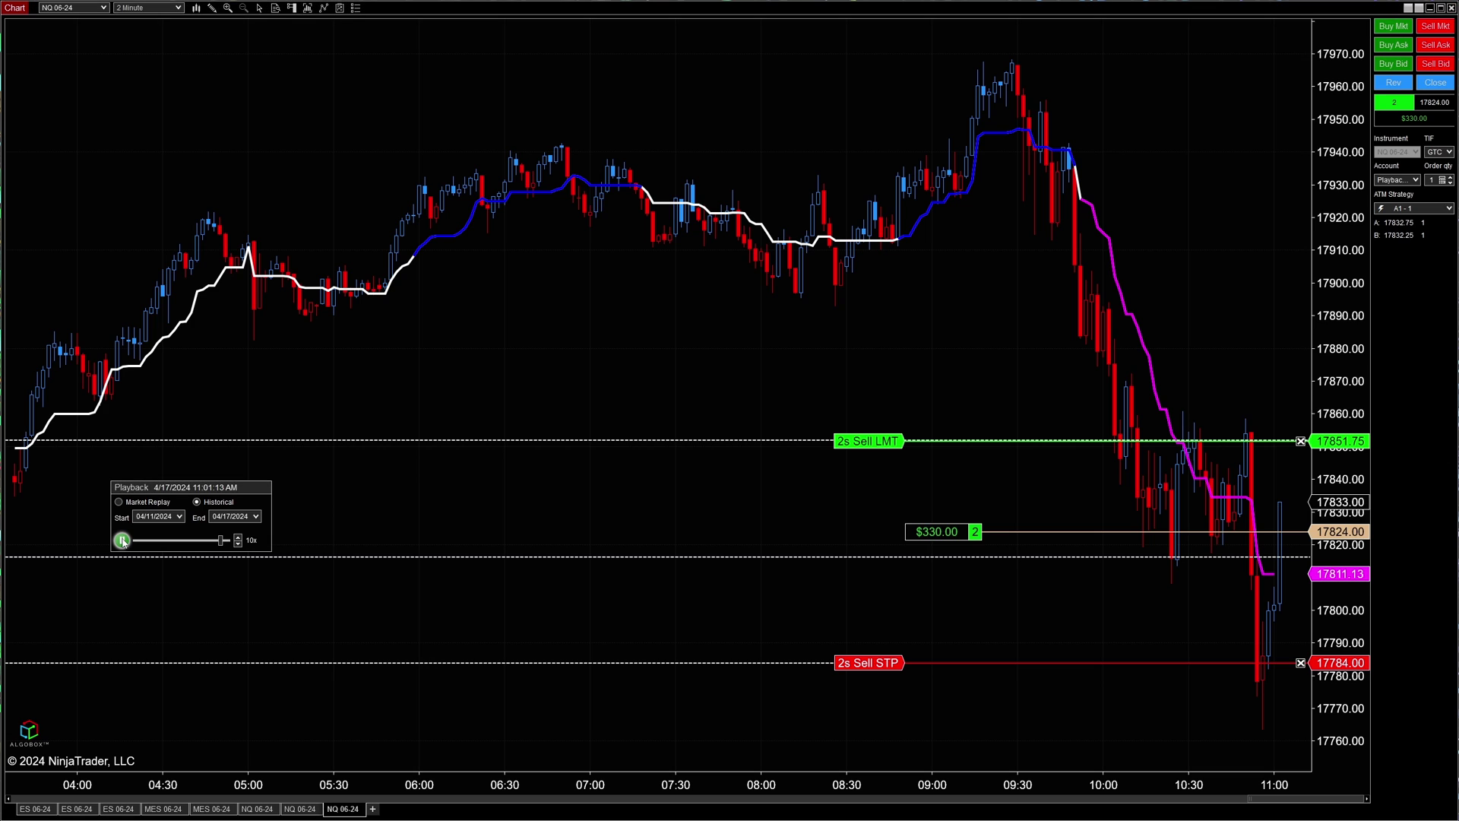
click(121, 540)
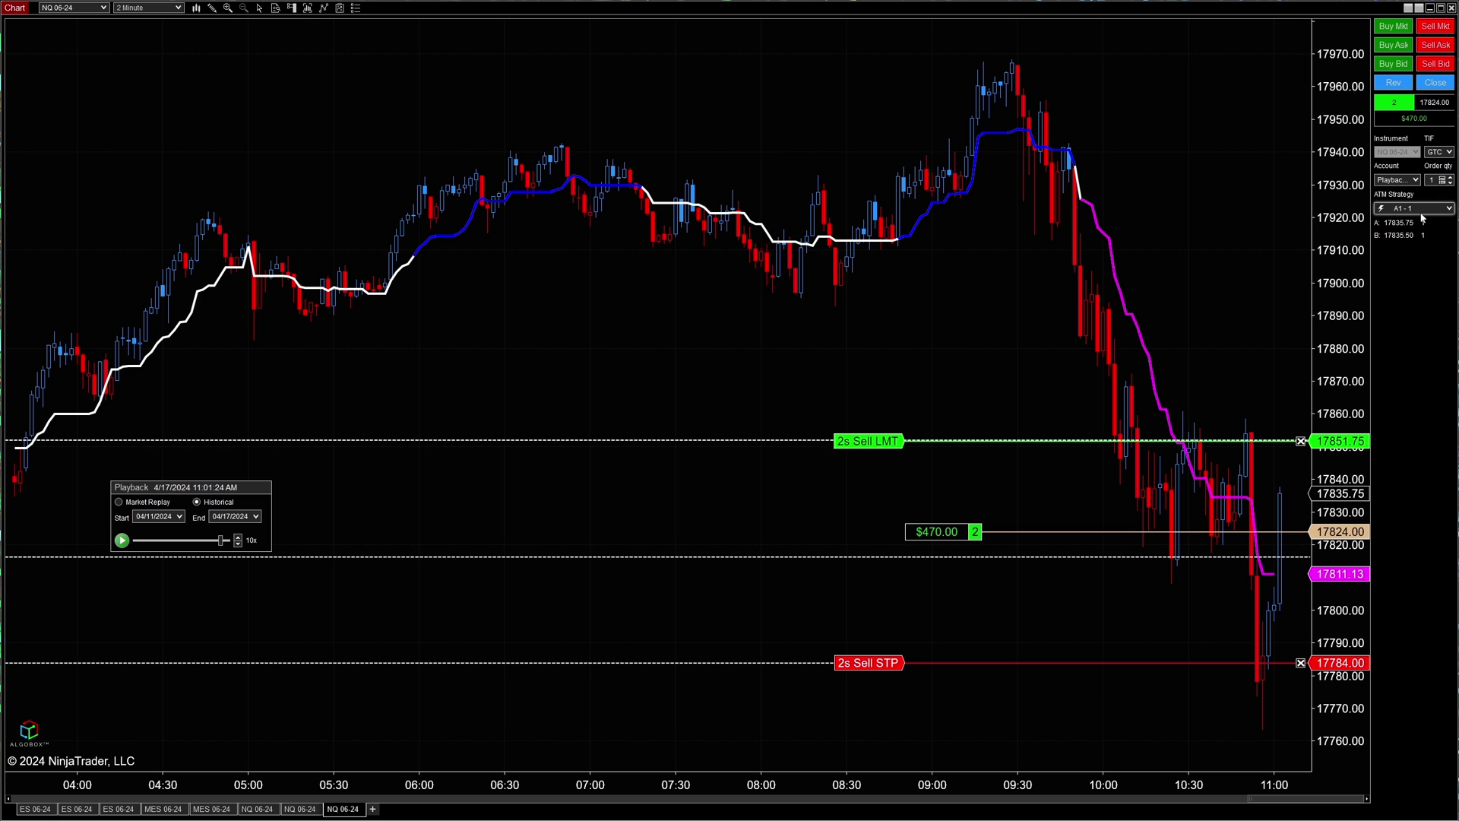
click(1436, 25)
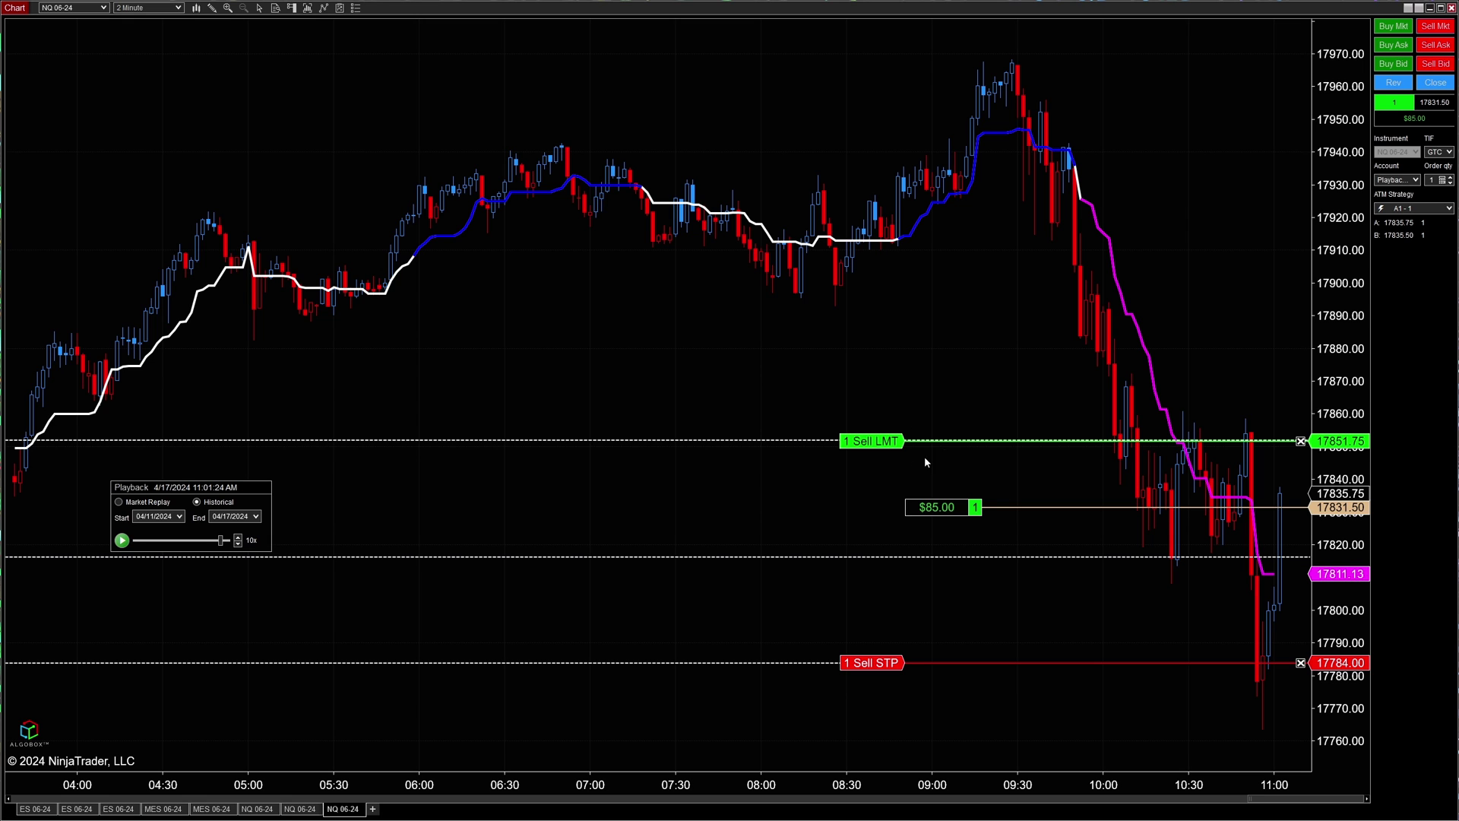
Step: Raise the profit target to 17852.50, then switch the Chart Trader panel off and back on
mouse_move(874, 441)
mouse_down()
mouse_move(921, 326)
mouse_move(882, 439)
mouse_up()
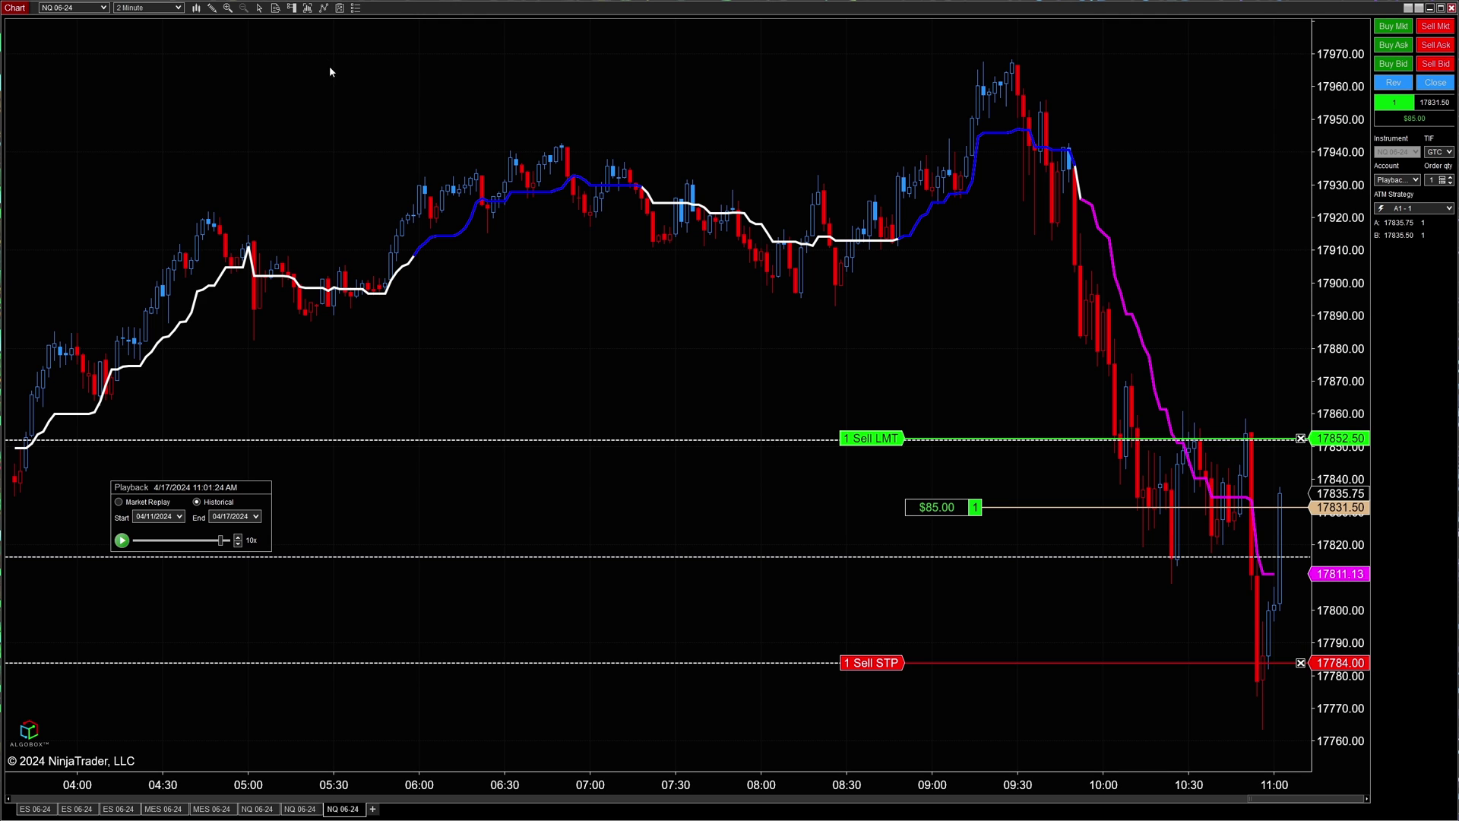
click(292, 10)
click(308, 23)
click(291, 10)
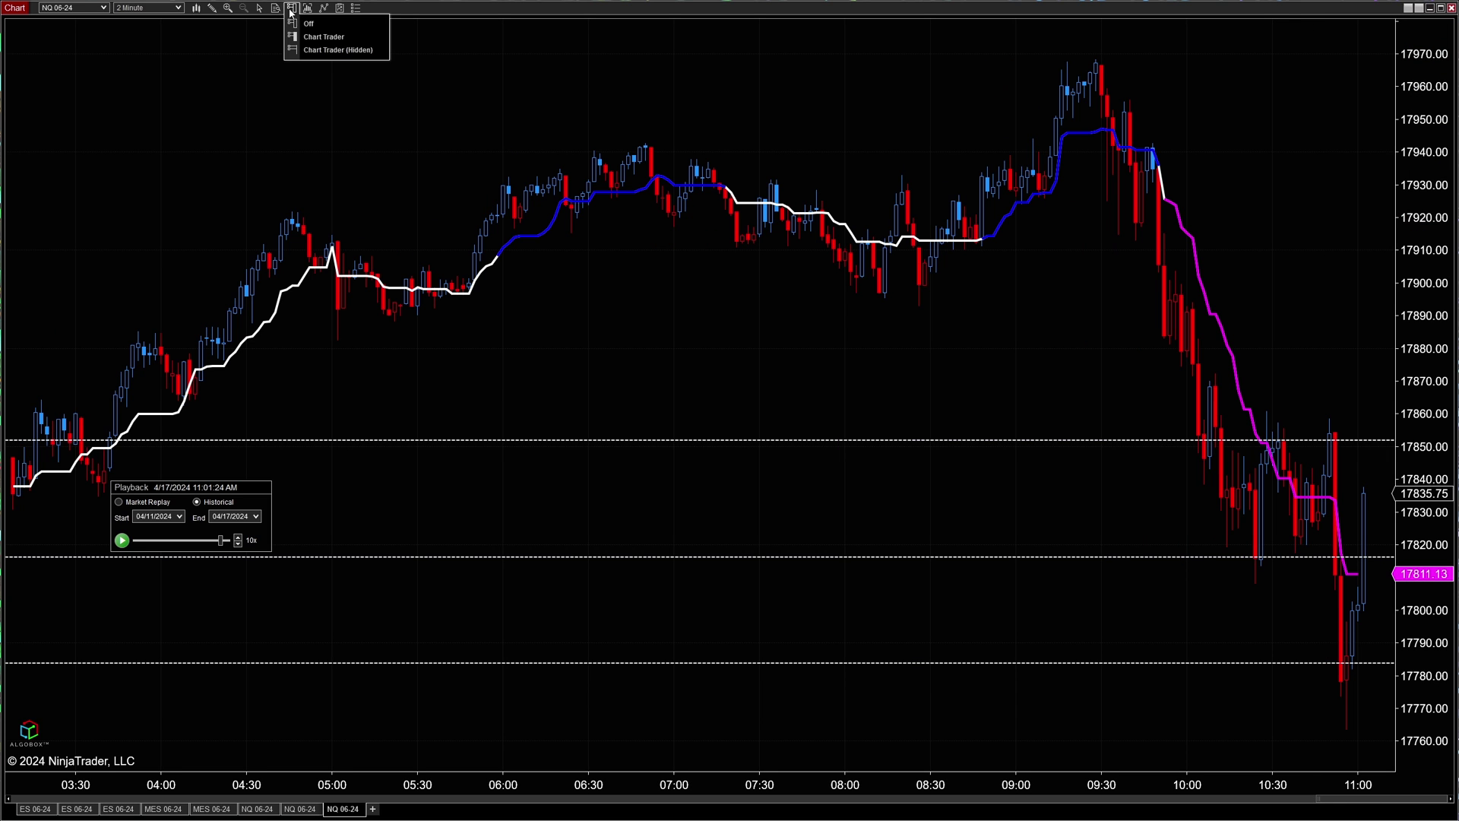
click(308, 37)
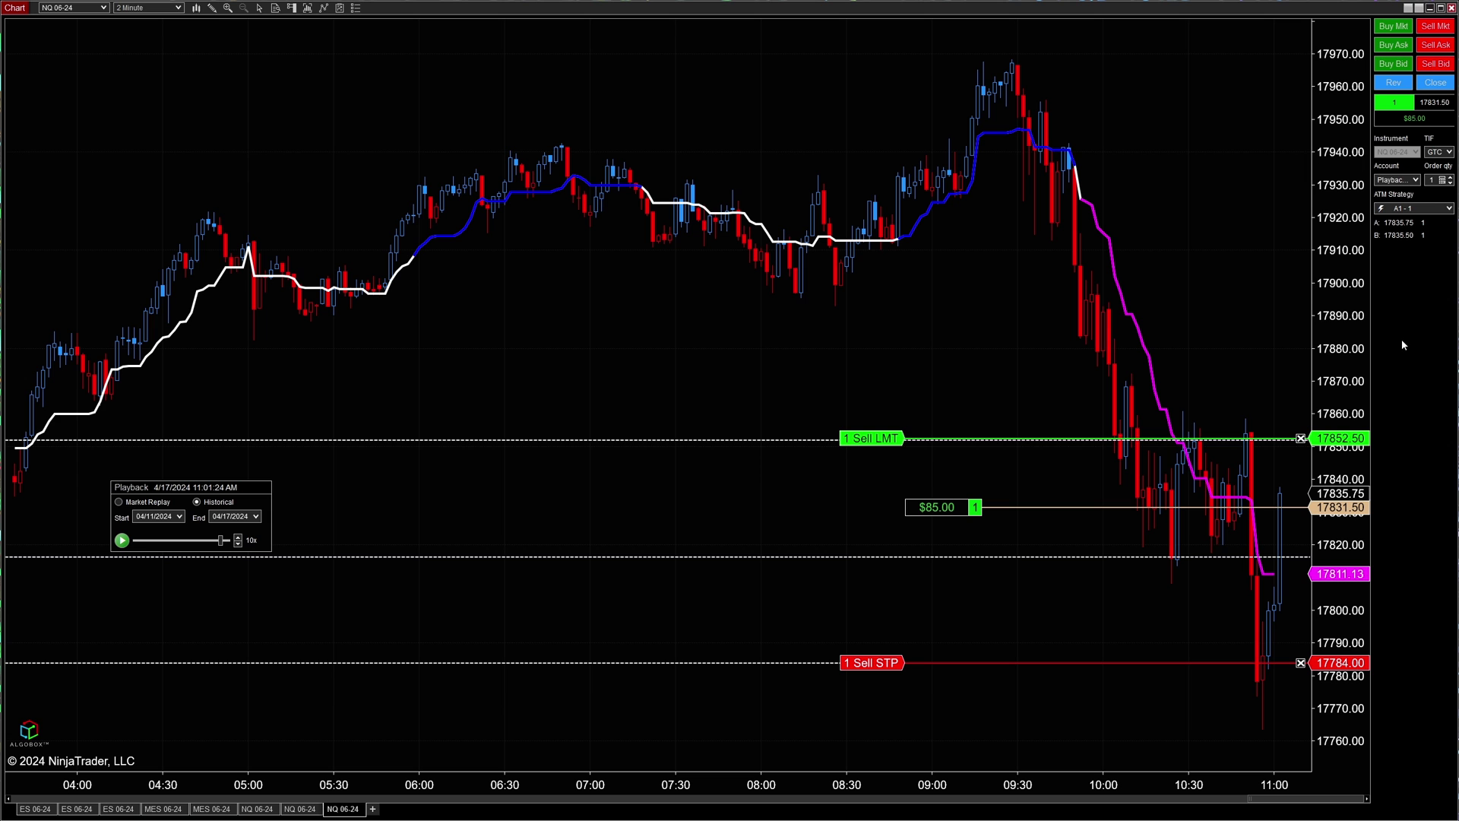
Step: Set Chart Trader to keep the selected ATM strategy template on order submission, then close the position flat
right_click(1400, 314)
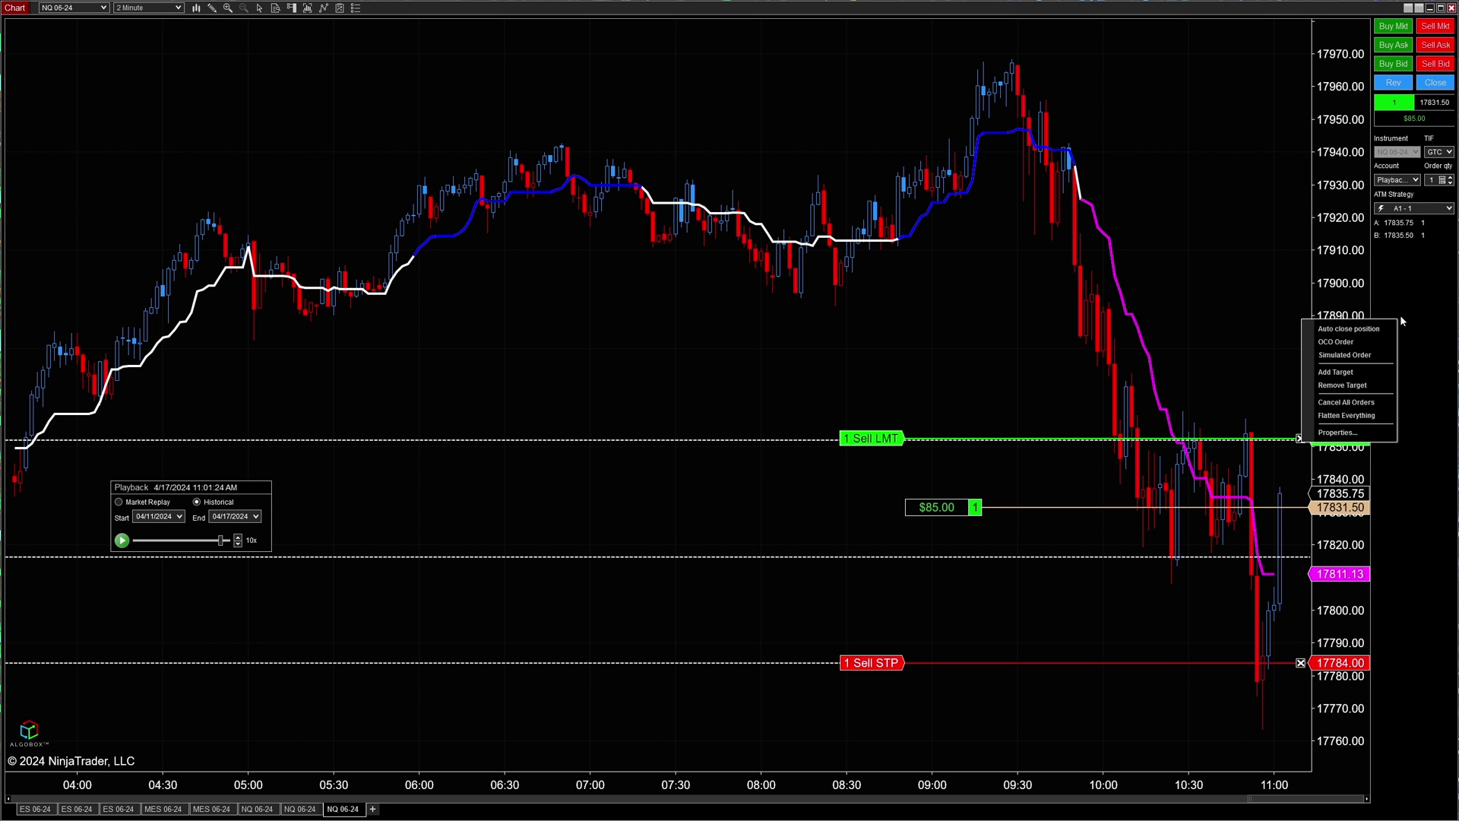
click(1380, 432)
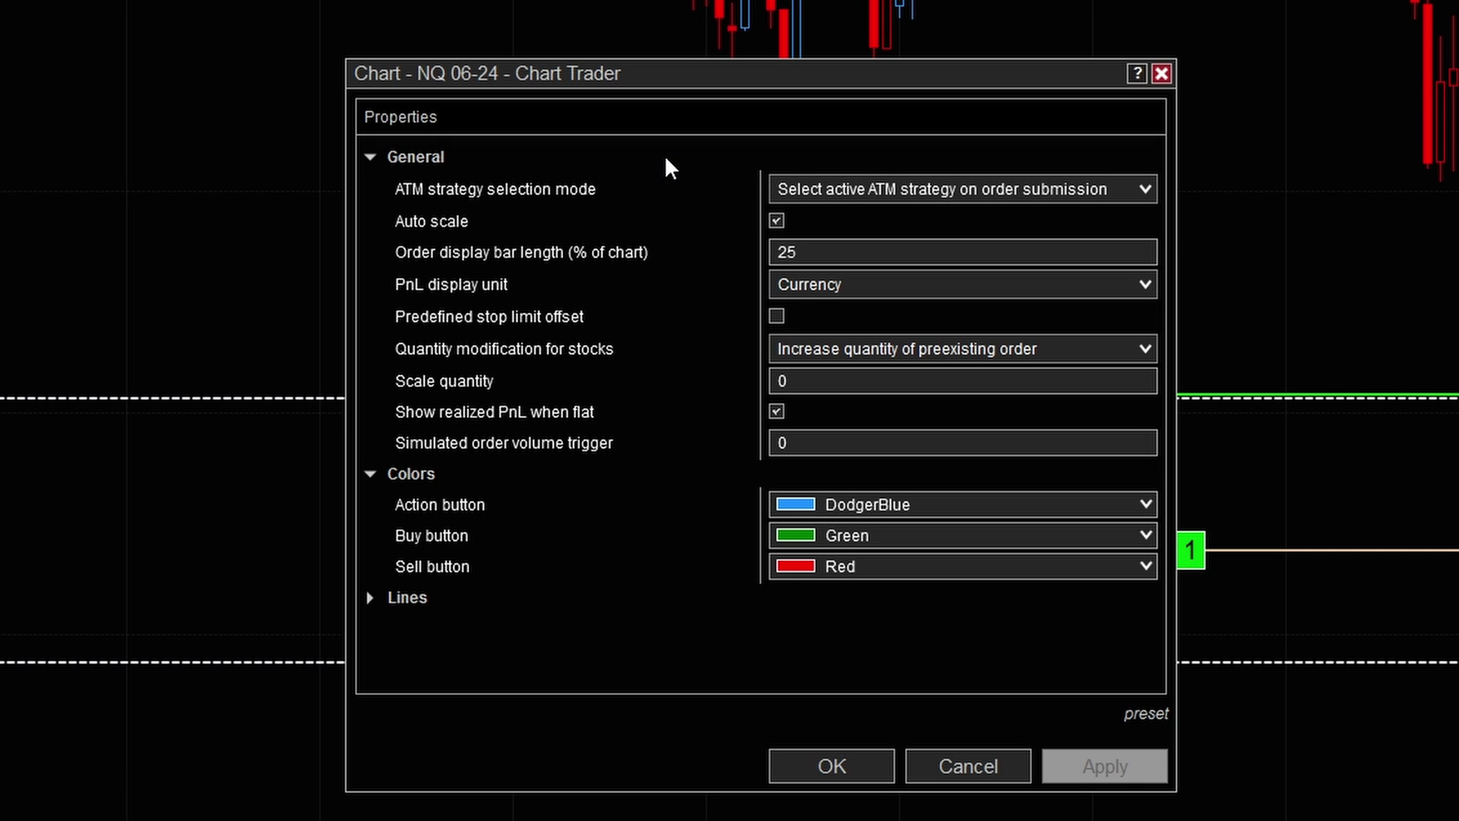
click(1146, 188)
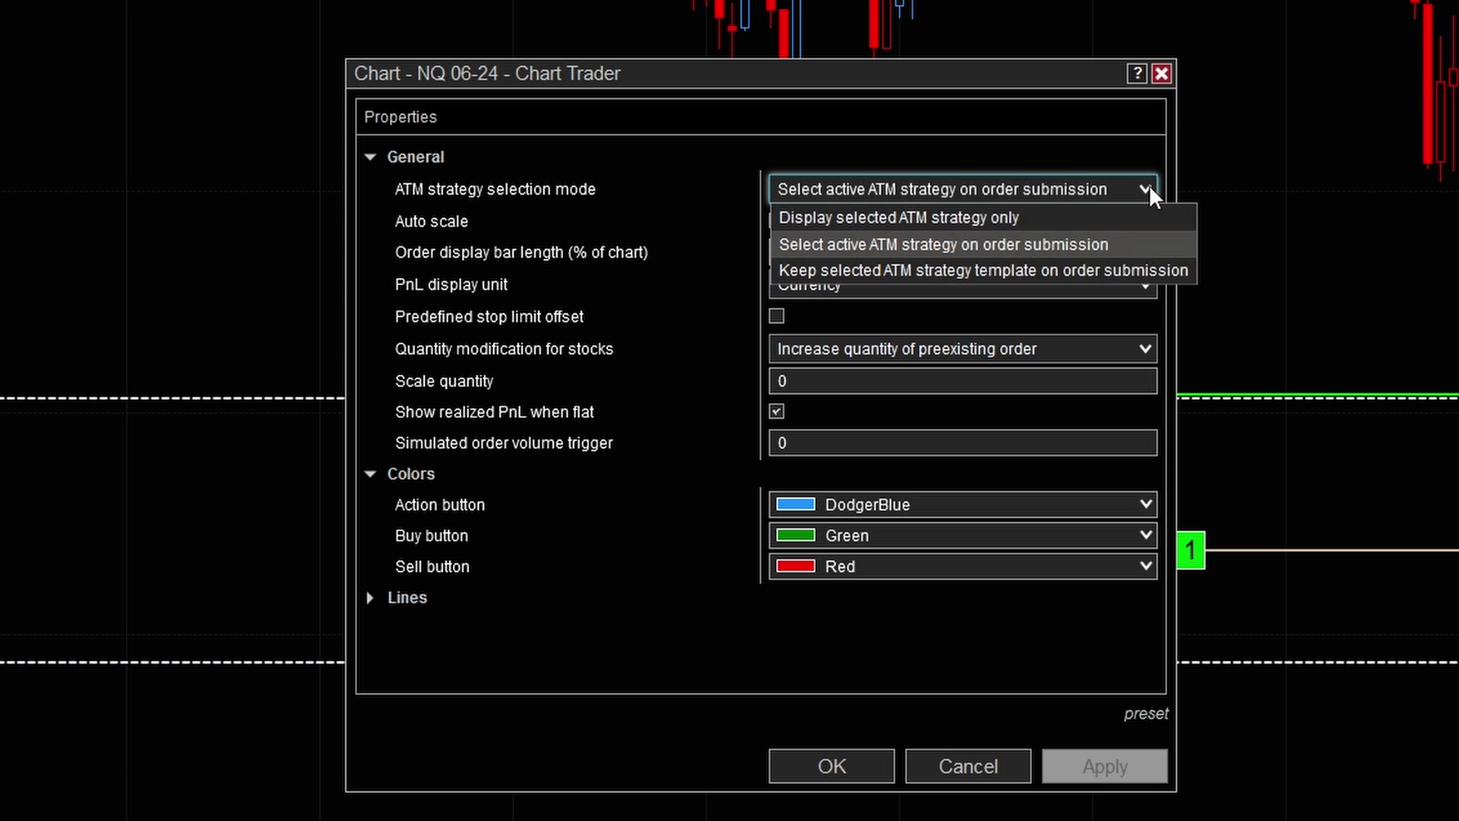
click(1107, 269)
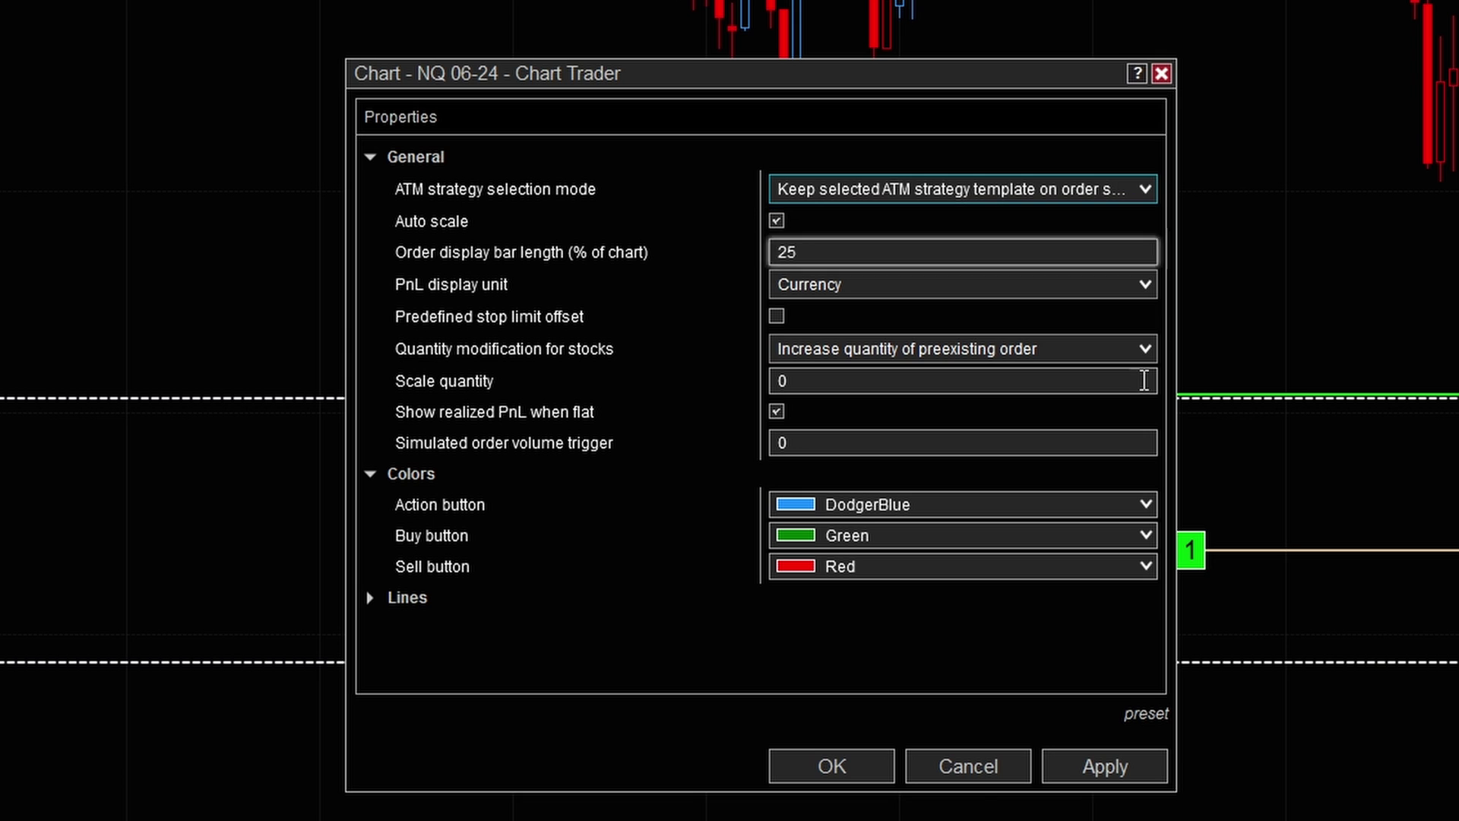
click(1100, 766)
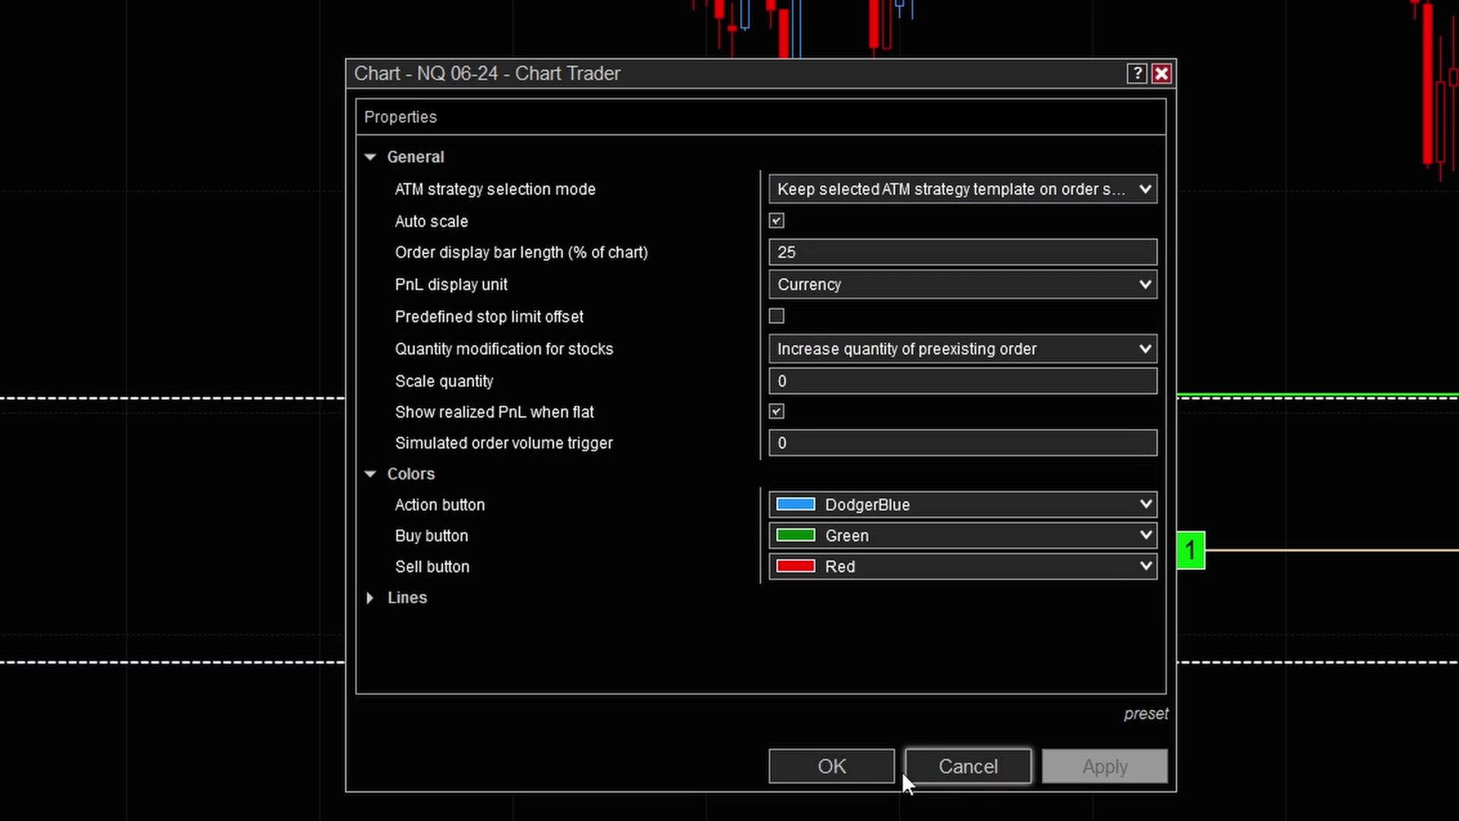
click(839, 766)
click(1436, 83)
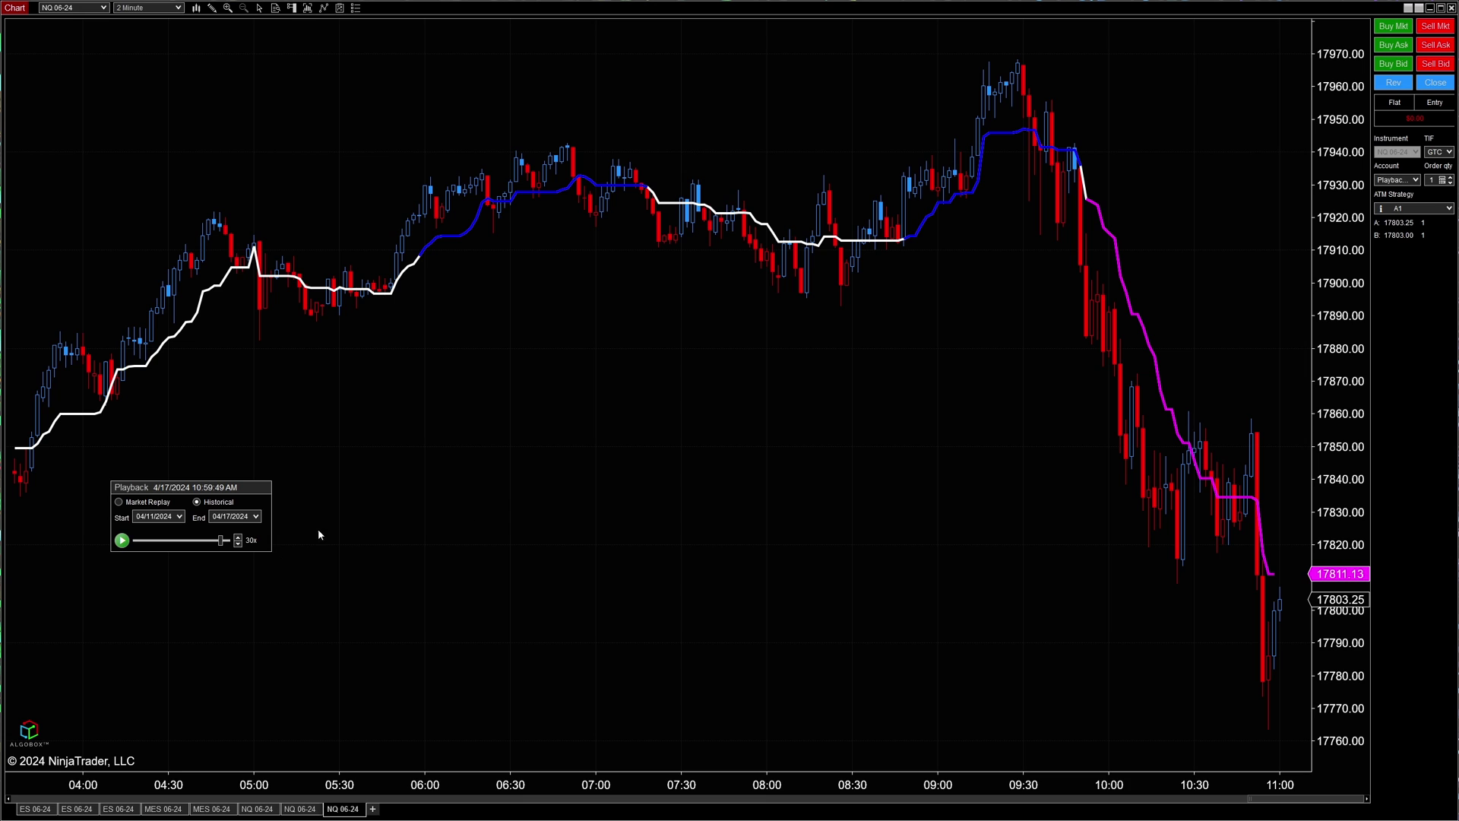
Step: Buy one NQ contract at 17803.25 and move its target to 17873.25 and stop to 17762.25
click(1394, 26)
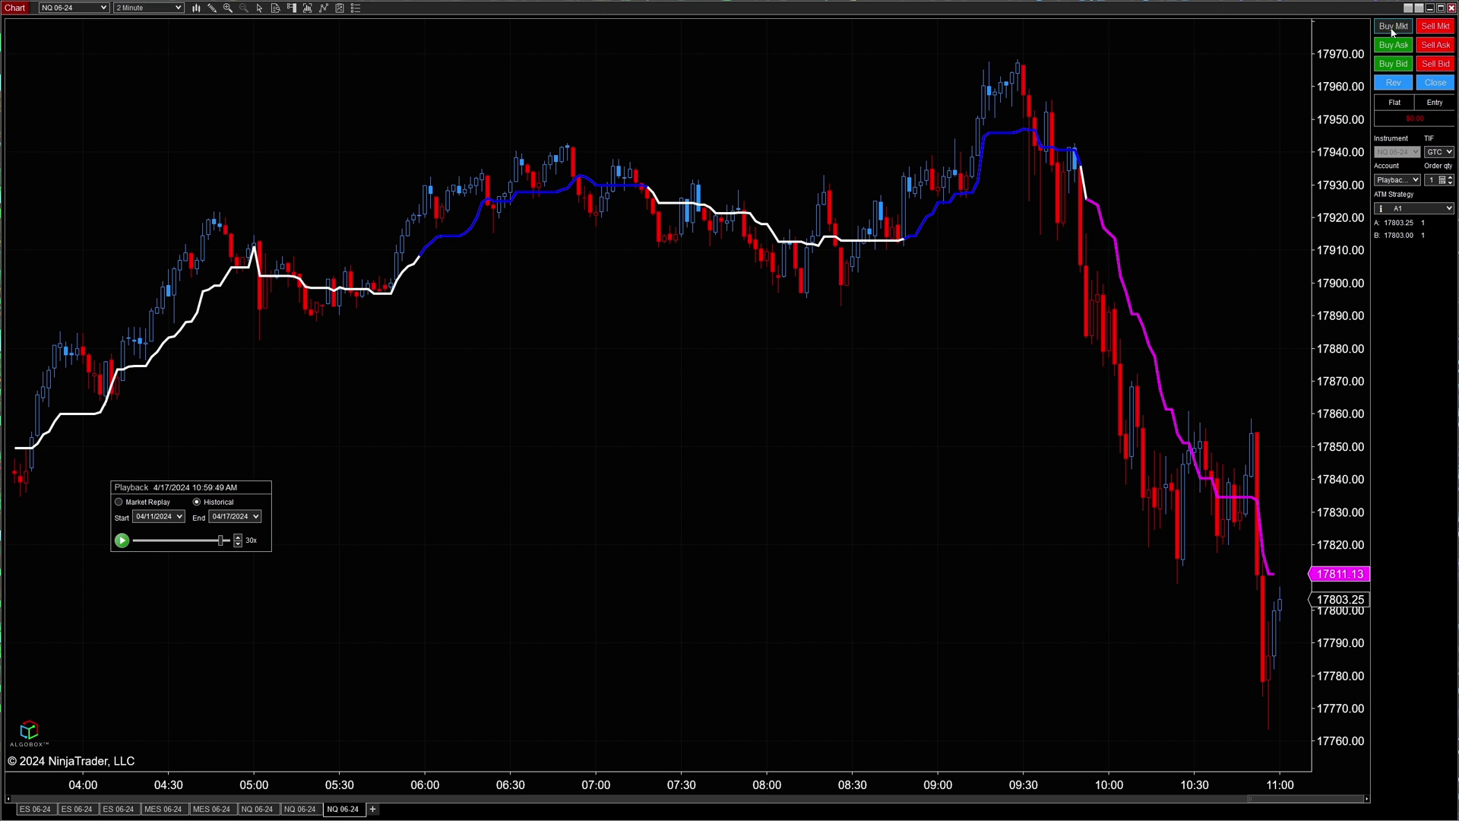
drag(886, 588, 912, 370)
drag(880, 633, 873, 730)
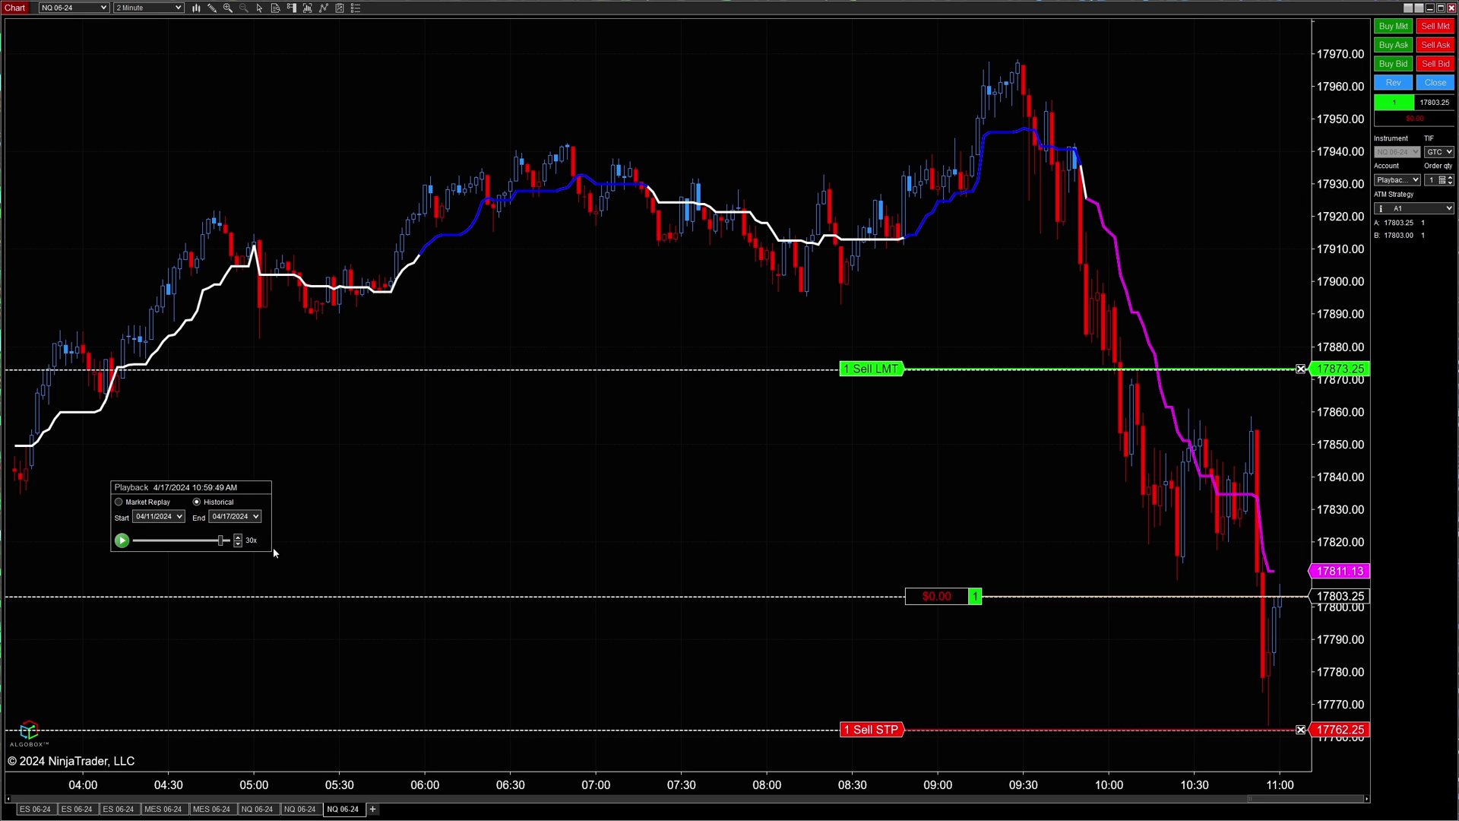
Step: Replay at 15x and pause once the long is up $295.00
click(122, 540)
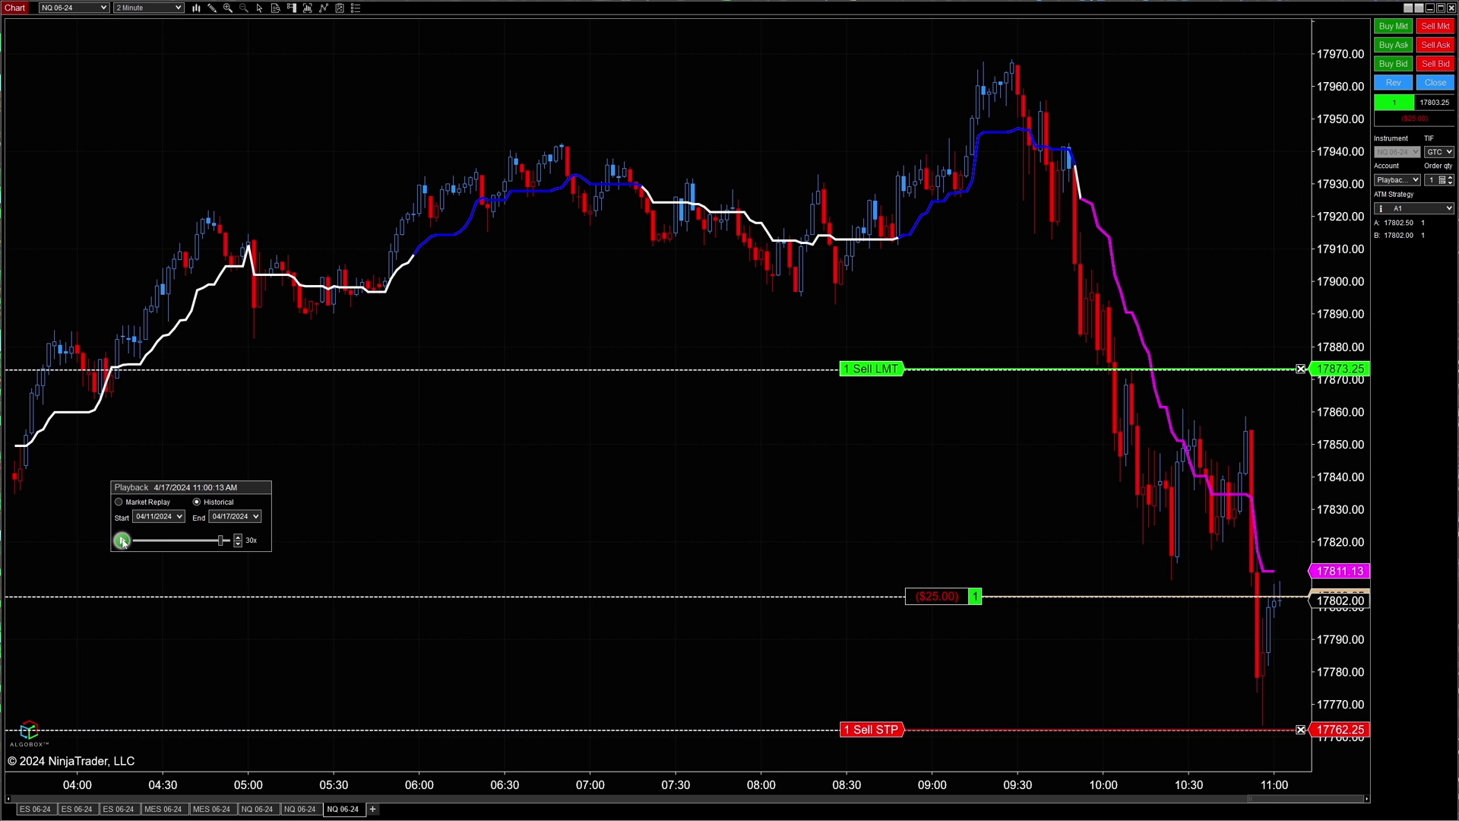
click(238, 543)
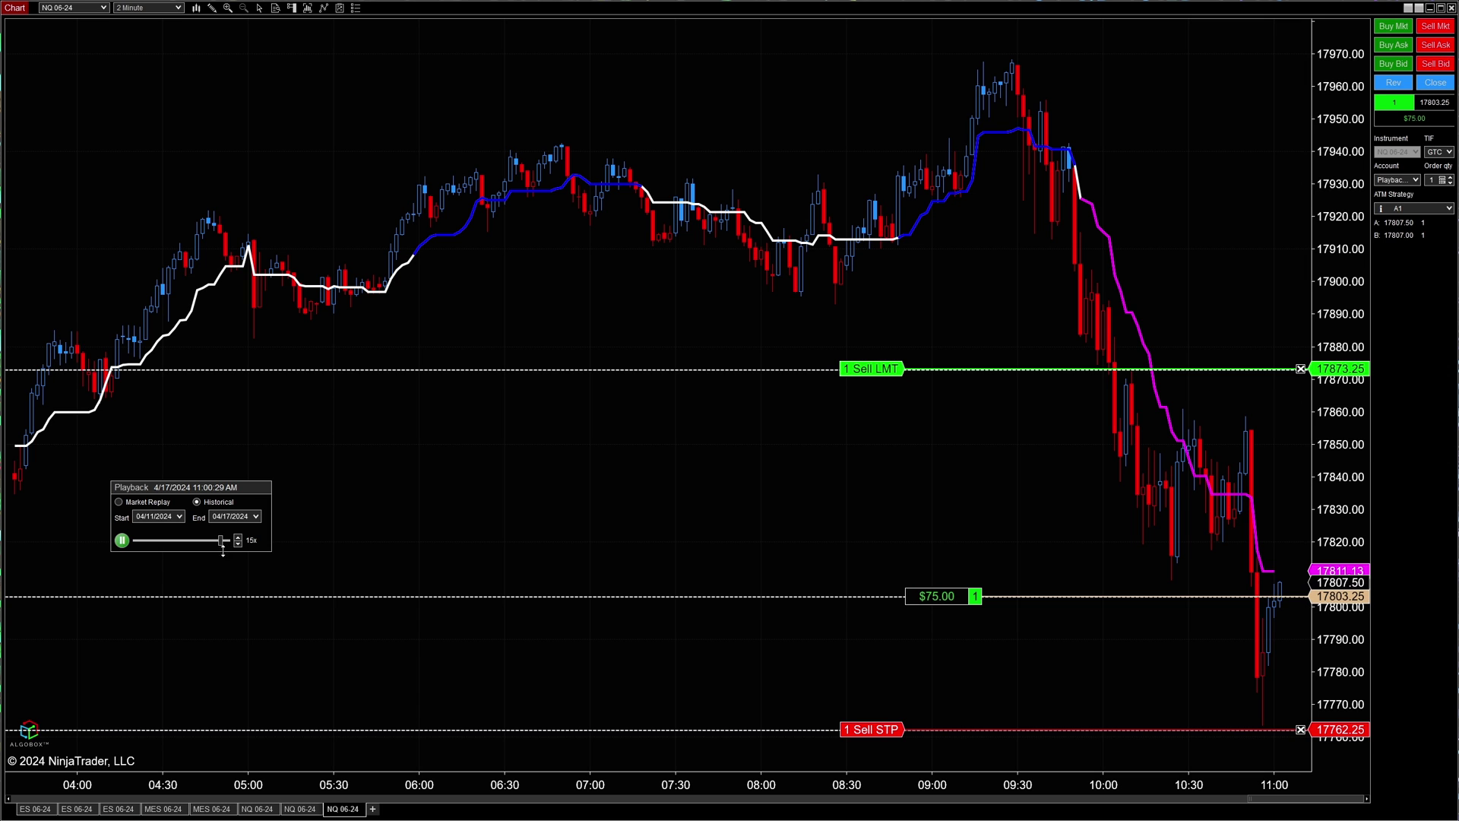
click(122, 540)
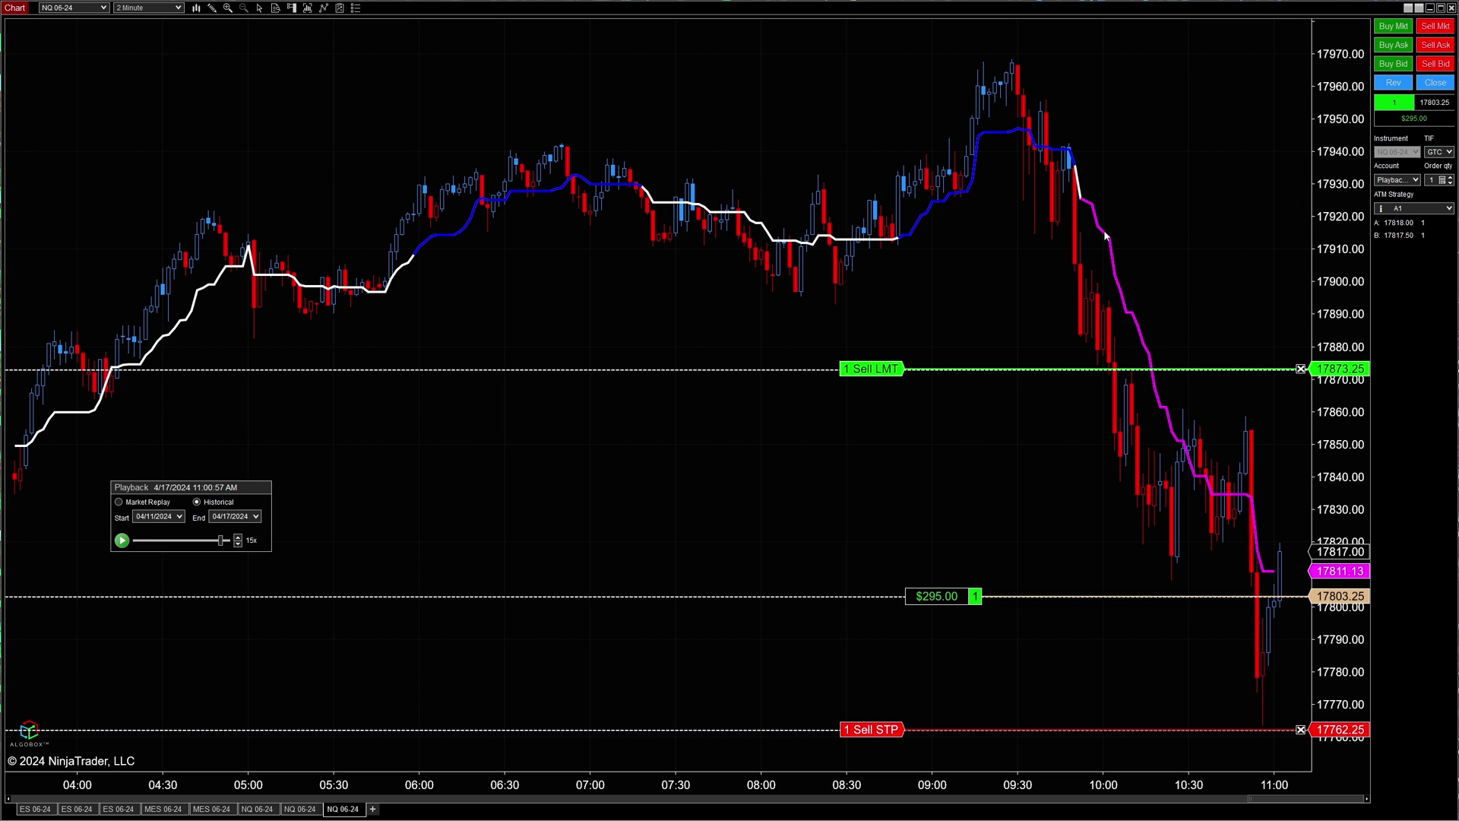
Step: Add a second long contract, lowering its stop to 17786.00 and raising its target to 17890.50
click(1393, 27)
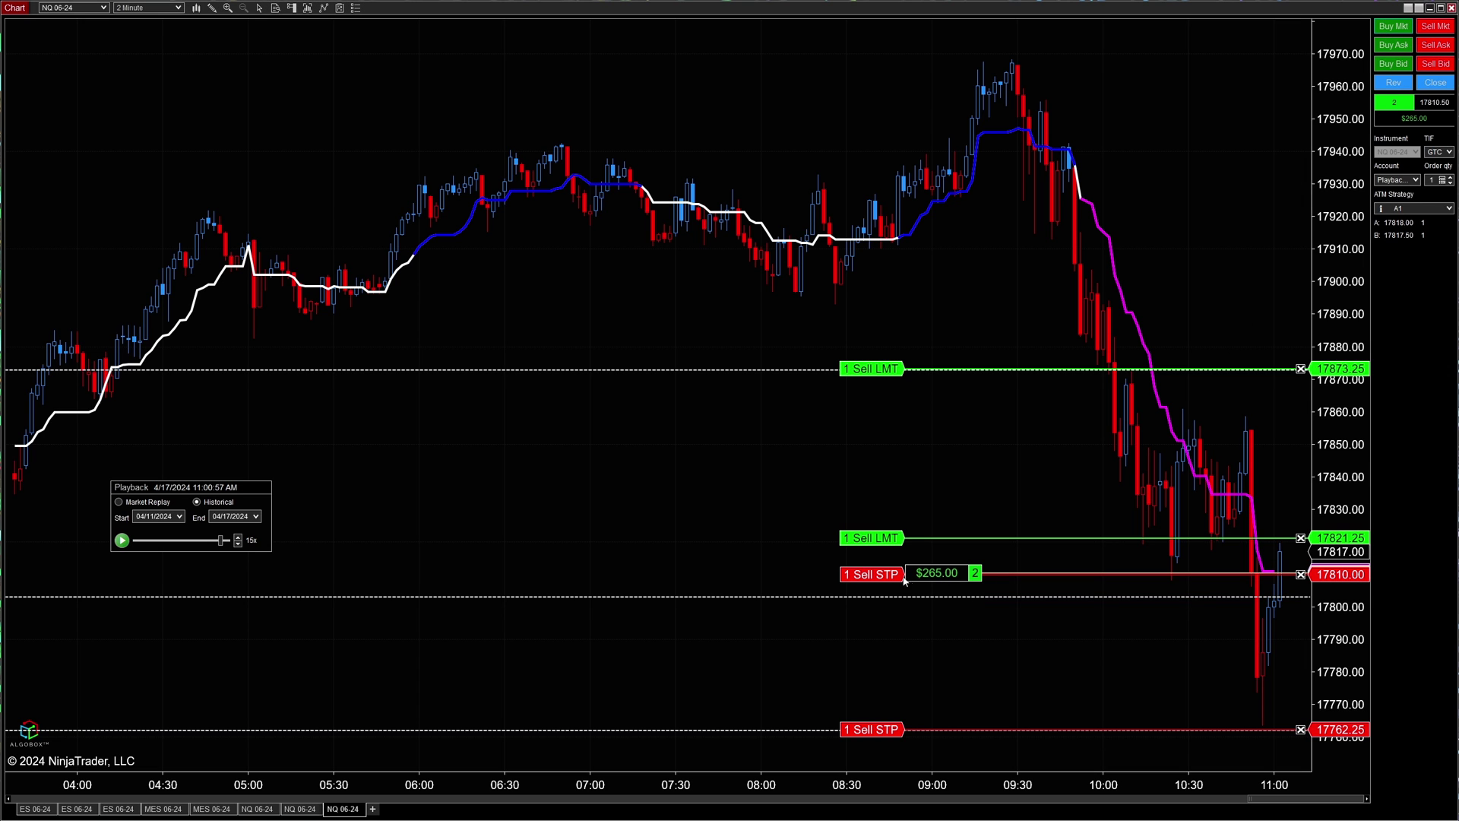
drag(874, 575, 877, 655)
drag(870, 541, 899, 468)
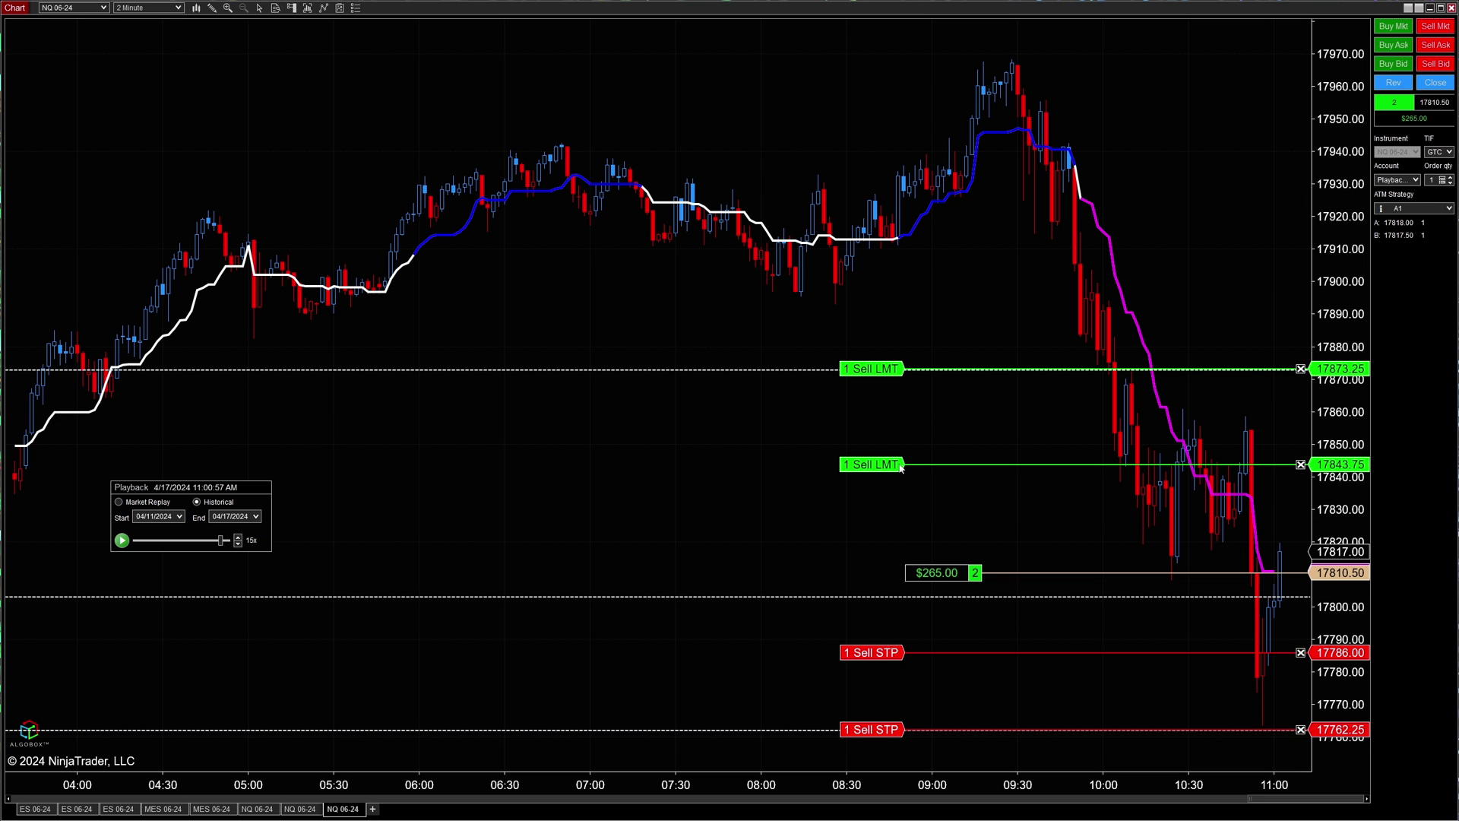
drag(889, 470, 902, 314)
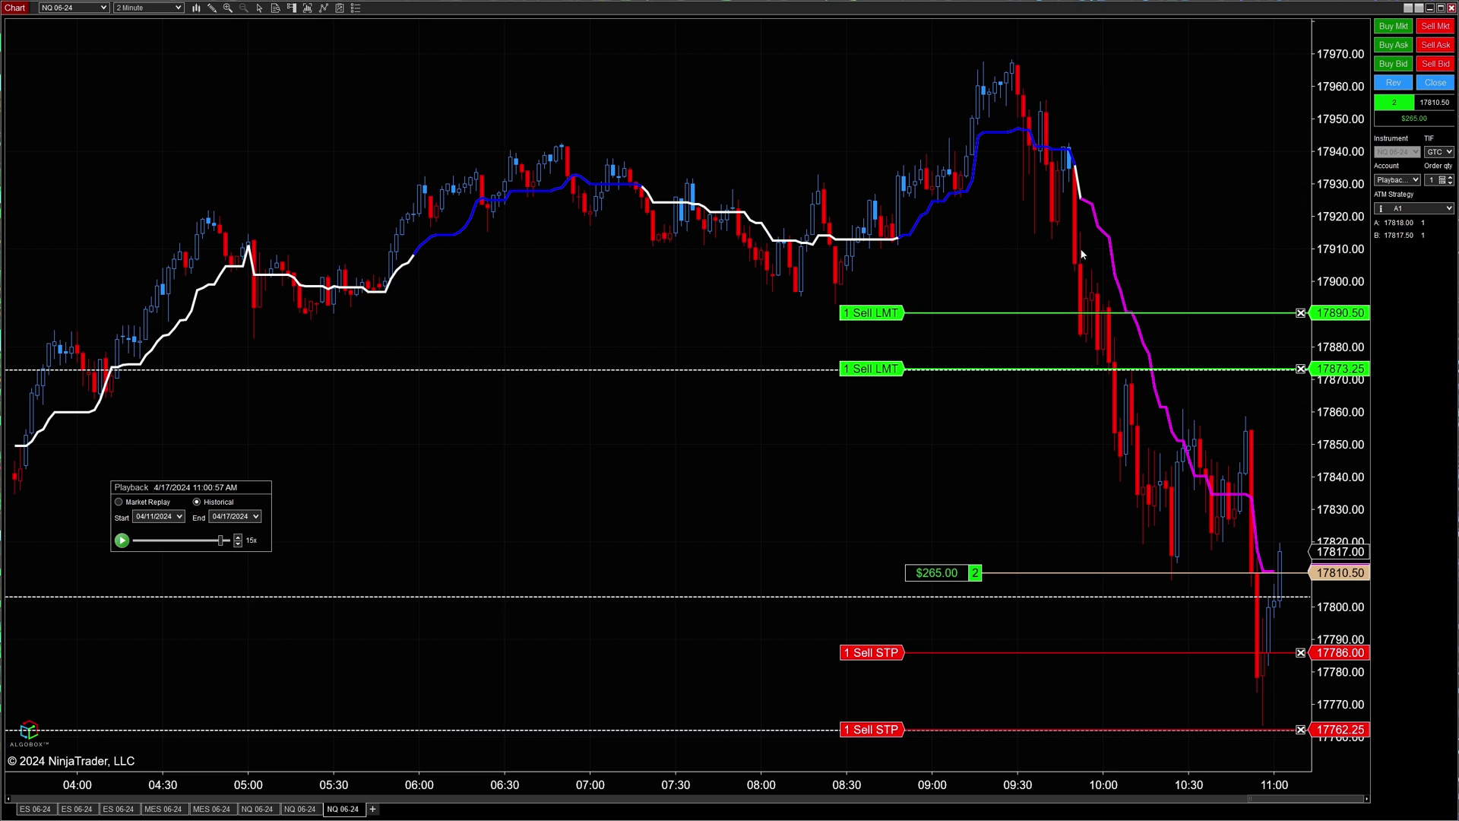
Step: Replay briefly, add a third contract, lower its stop, and set targets to 17831.50 and 17845.75
click(122, 541)
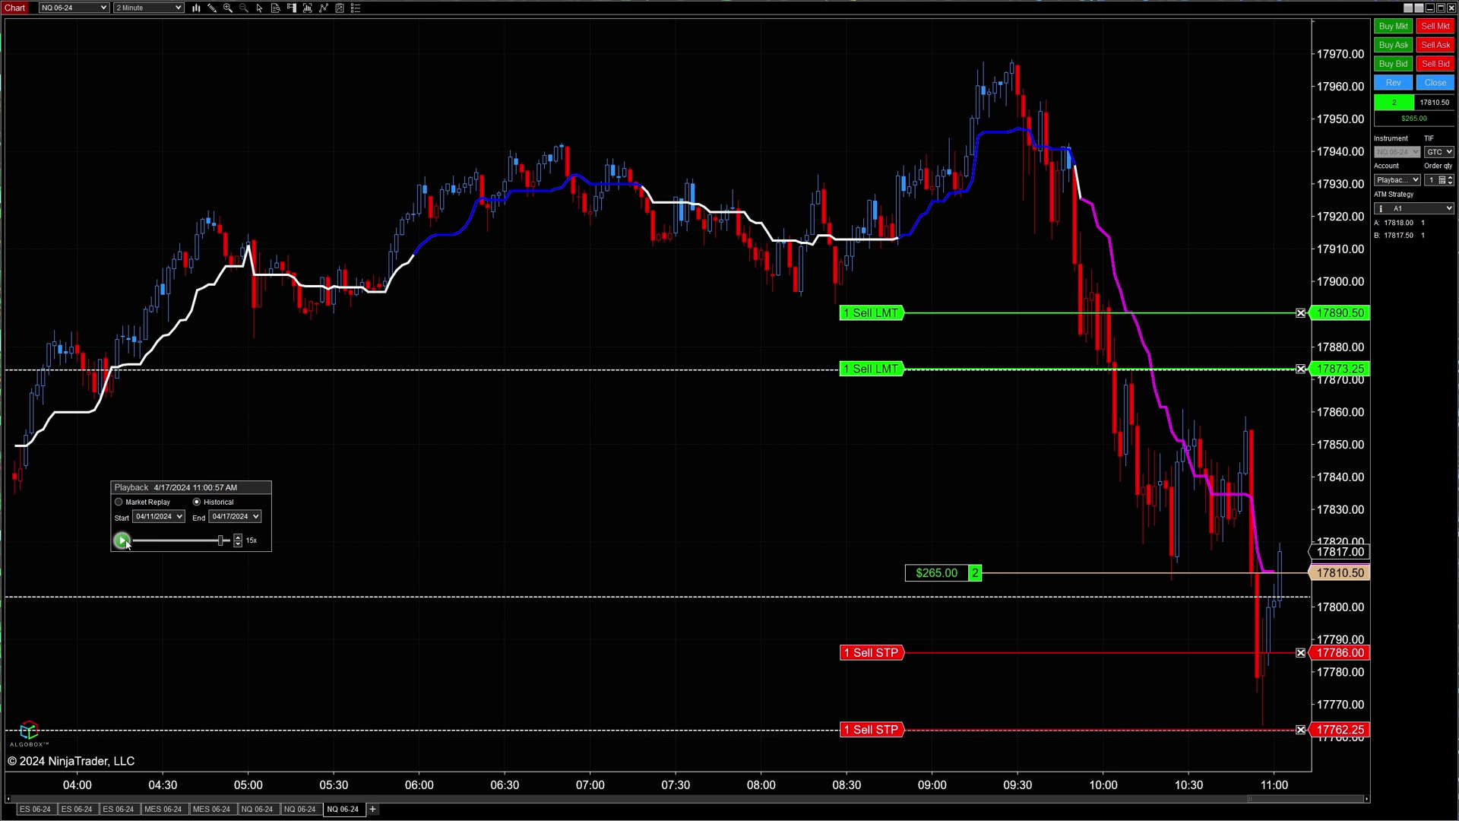
click(122, 540)
click(1394, 25)
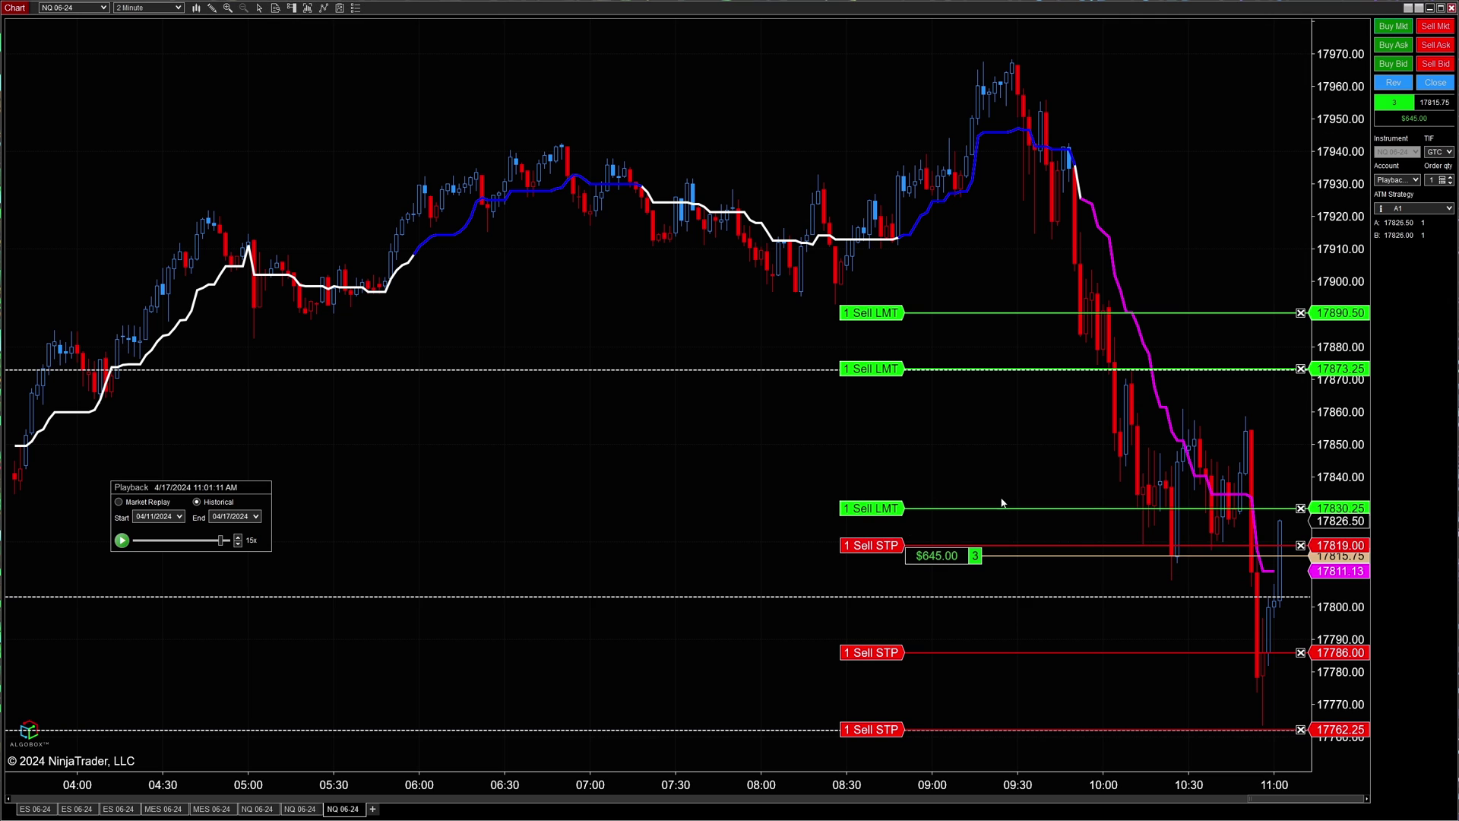
drag(882, 545, 903, 734)
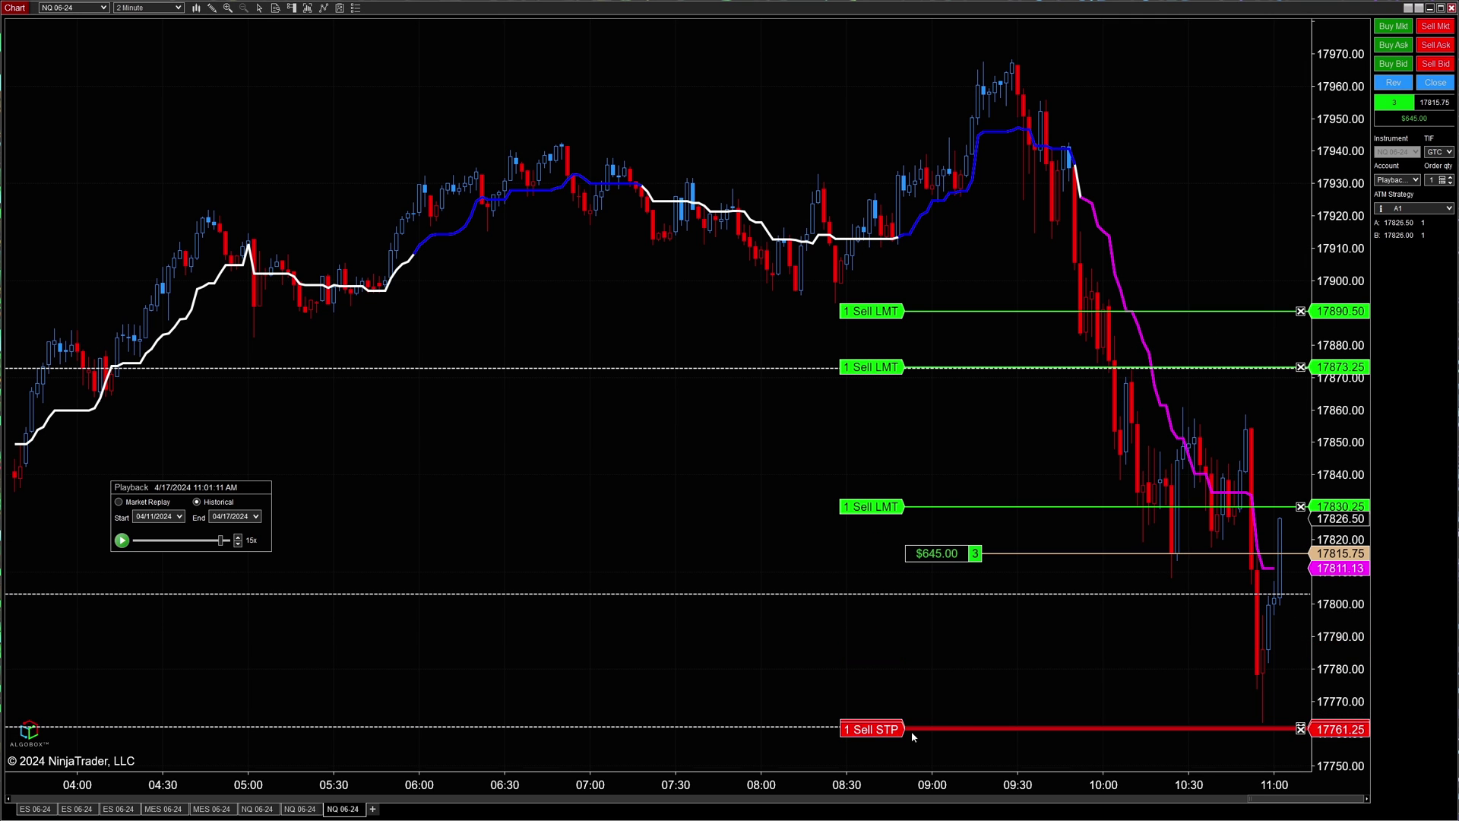
drag(881, 509, 882, 503)
drag(898, 318, 948, 461)
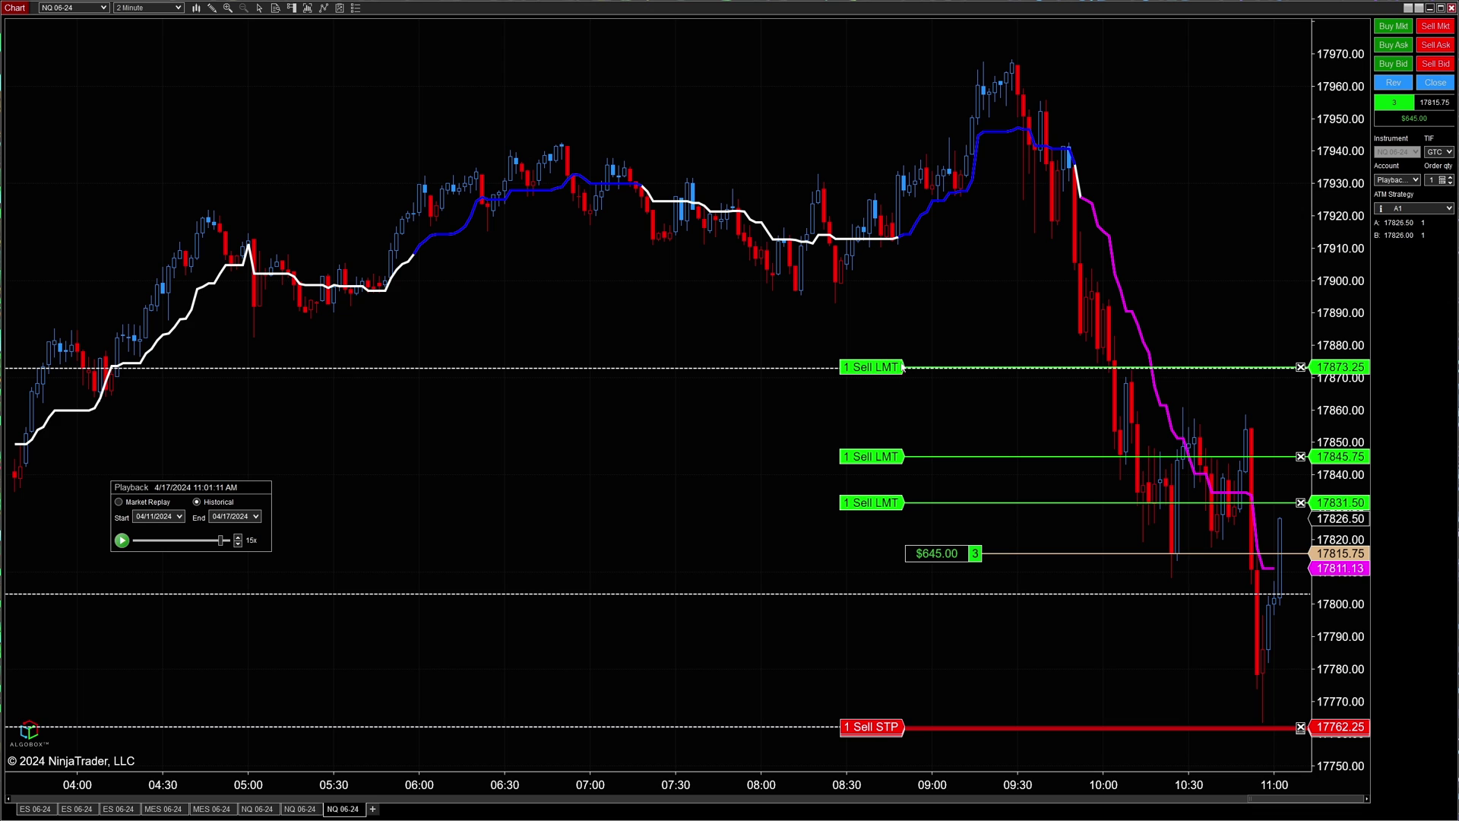
Step: Replay at 30x, pause, and move a stop loss to 17764.00
click(122, 539)
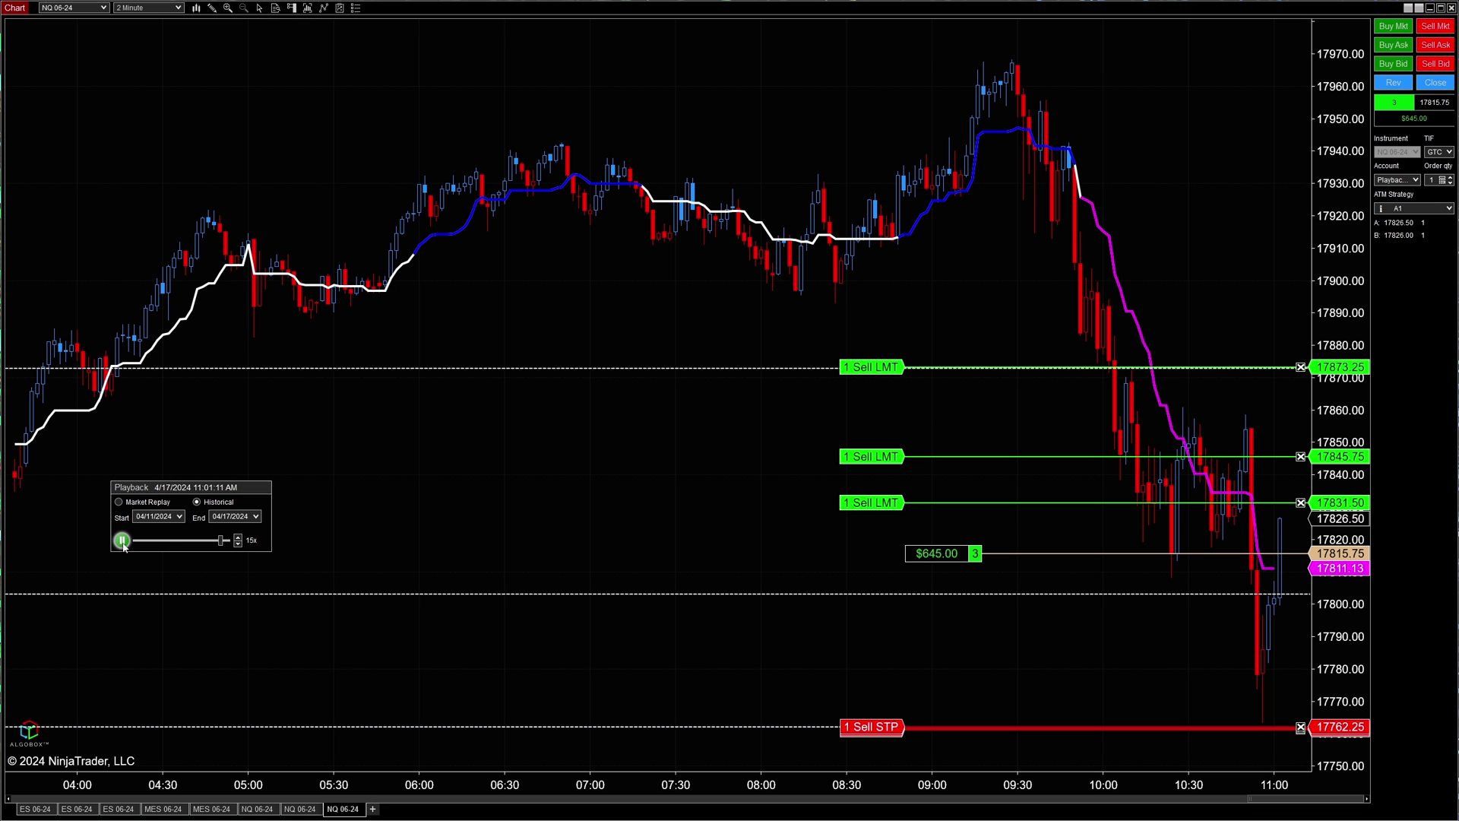
click(238, 537)
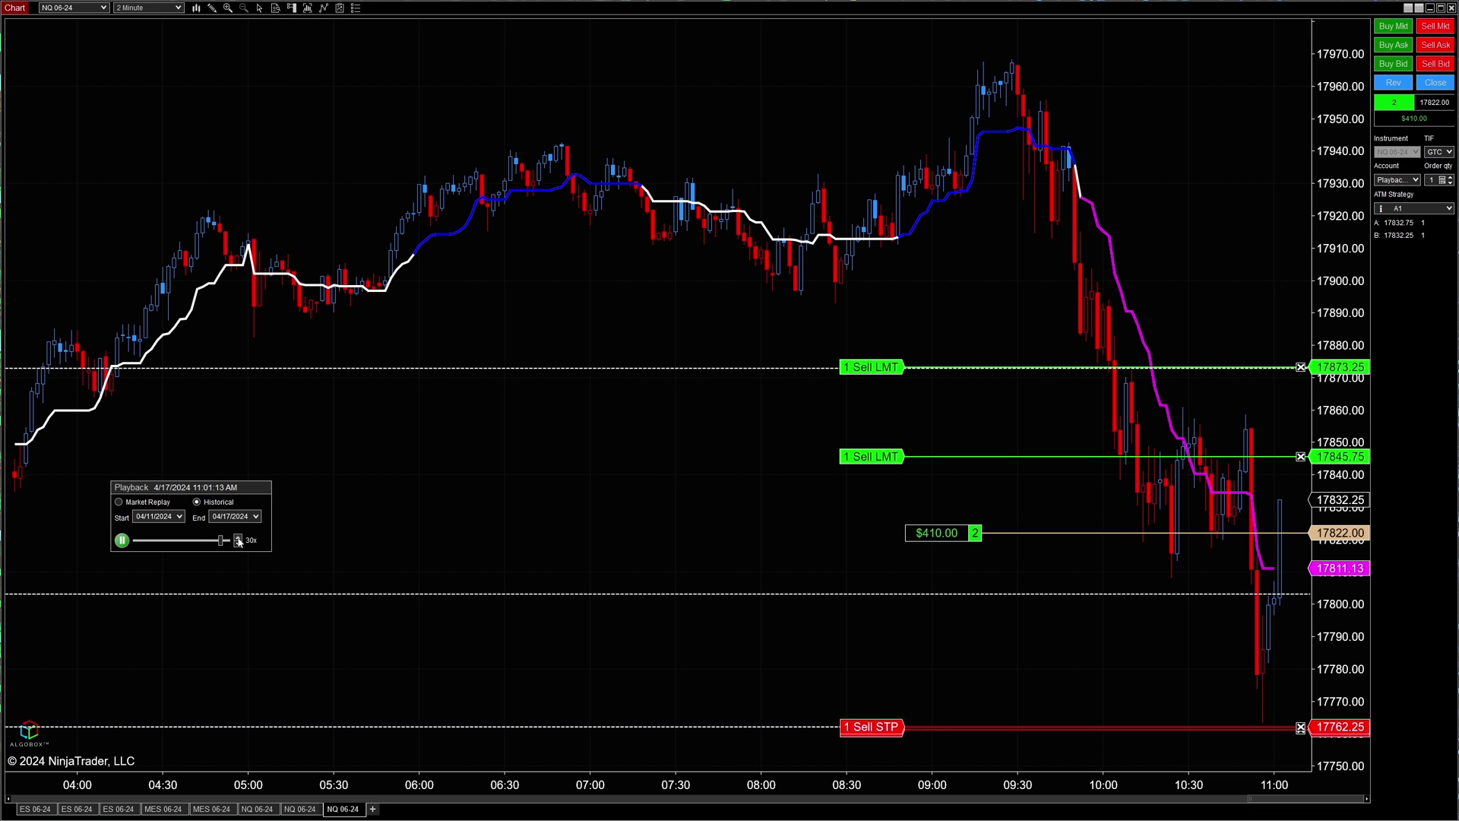
click(121, 540)
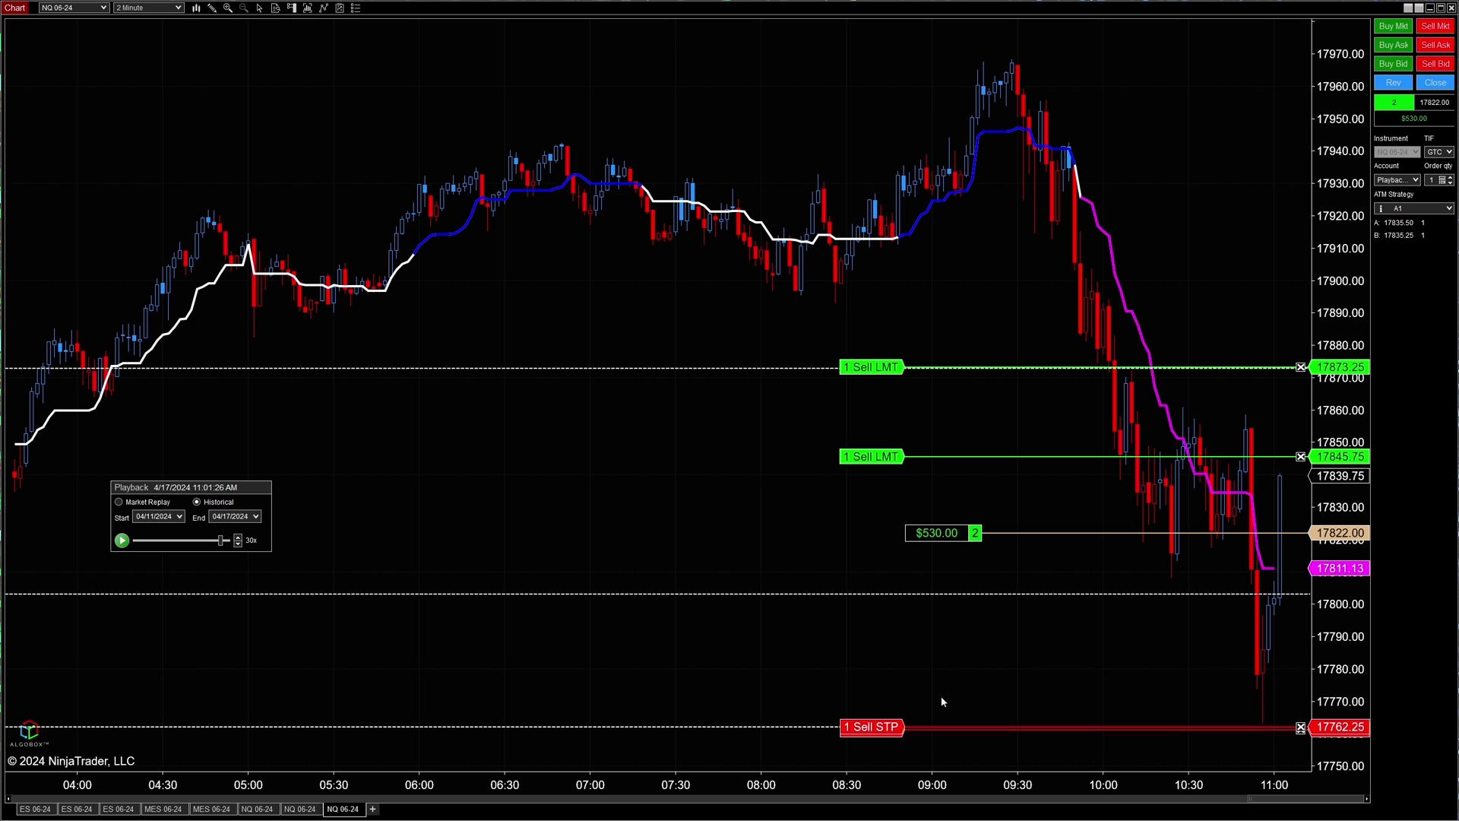
mouse_move(893, 732)
mouse_down()
mouse_move(887, 715)
mouse_move(881, 741)
mouse_move(881, 703)
mouse_move(880, 718)
mouse_up()
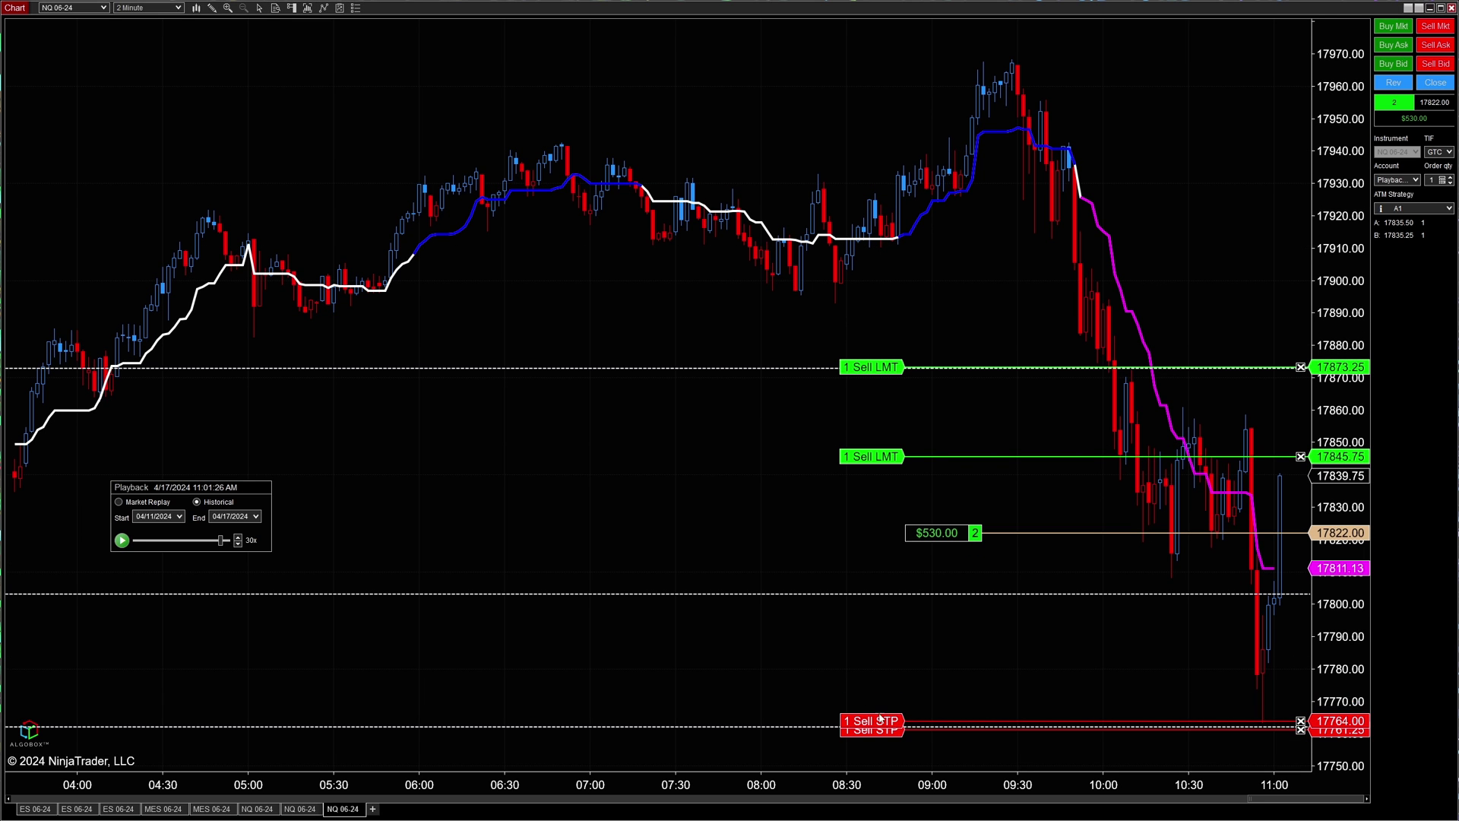
Step: Replay until two targets fill, raise the remaining stop to 17826.75, and resume at 50x
click(122, 540)
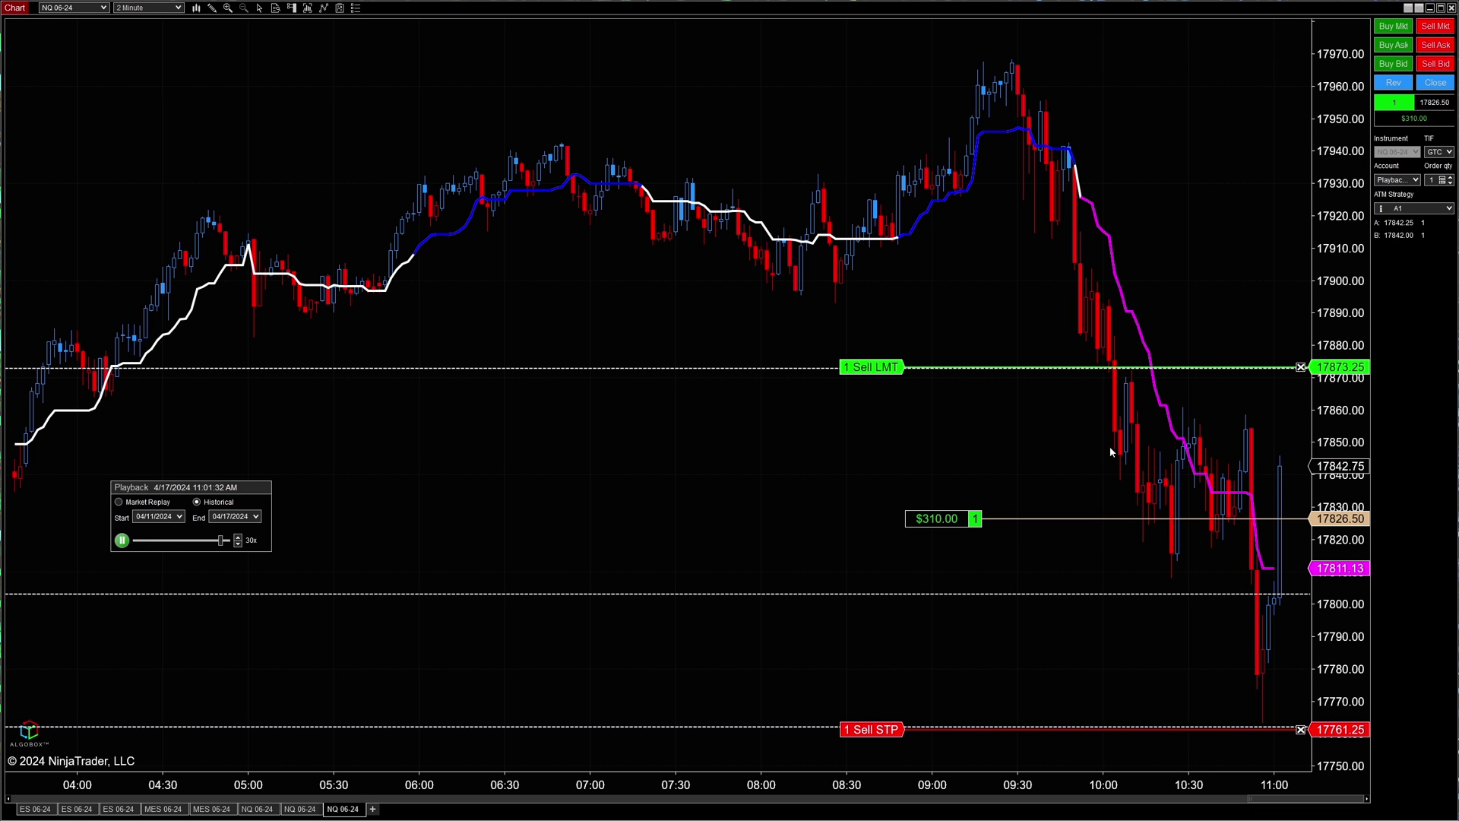
click(121, 540)
drag(904, 732, 950, 523)
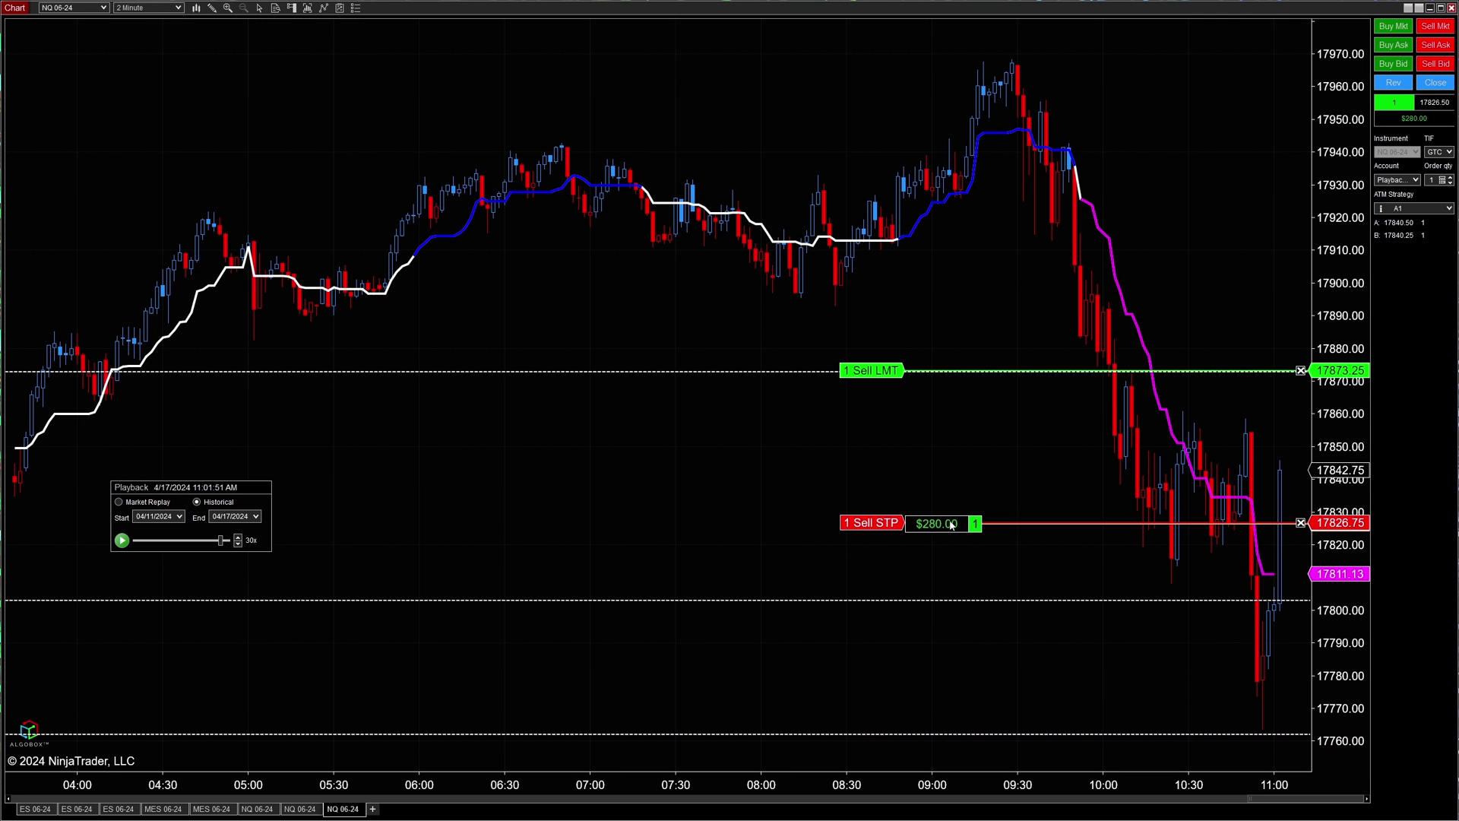
click(121, 541)
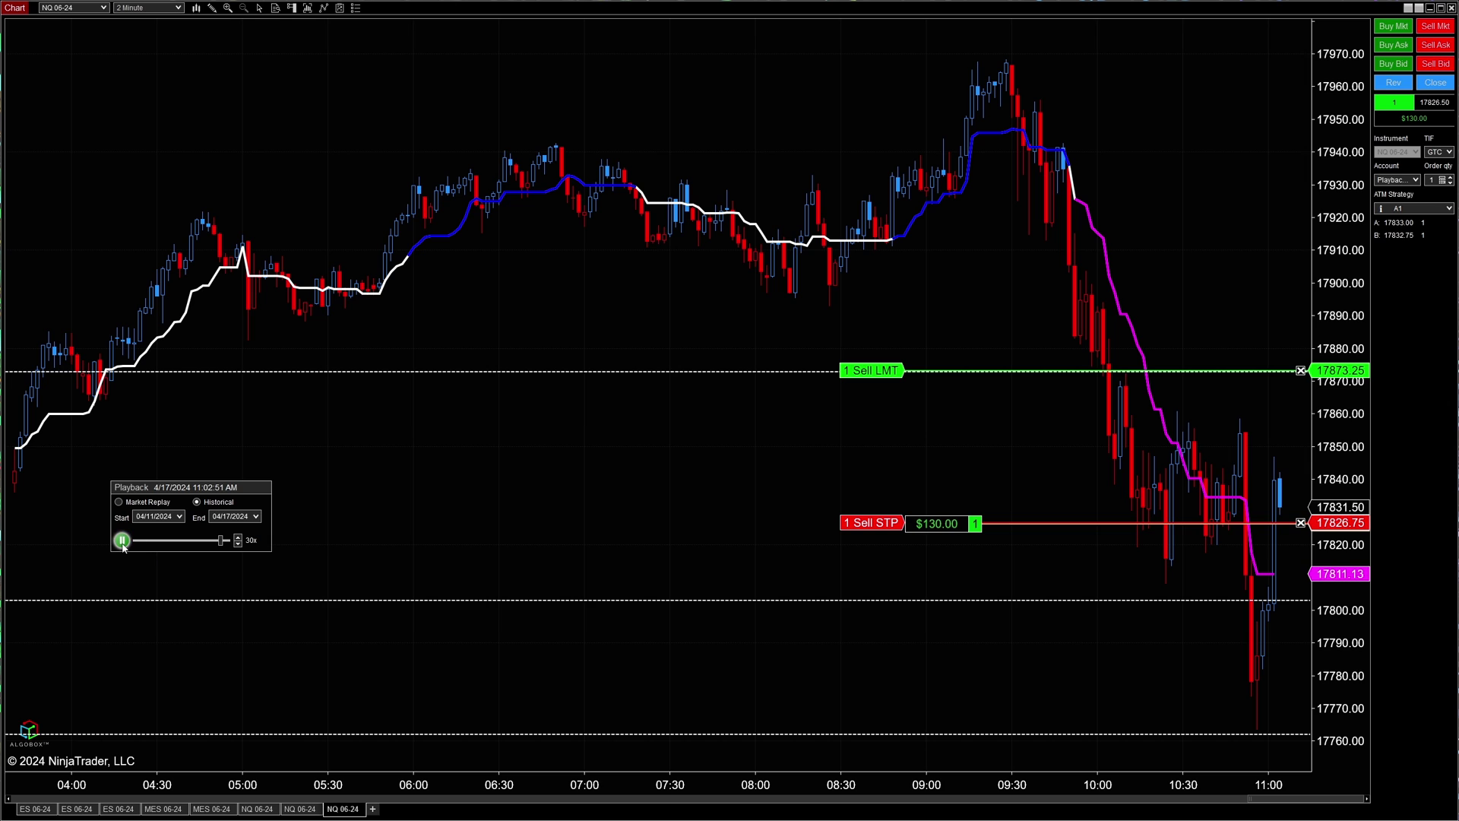
click(238, 537)
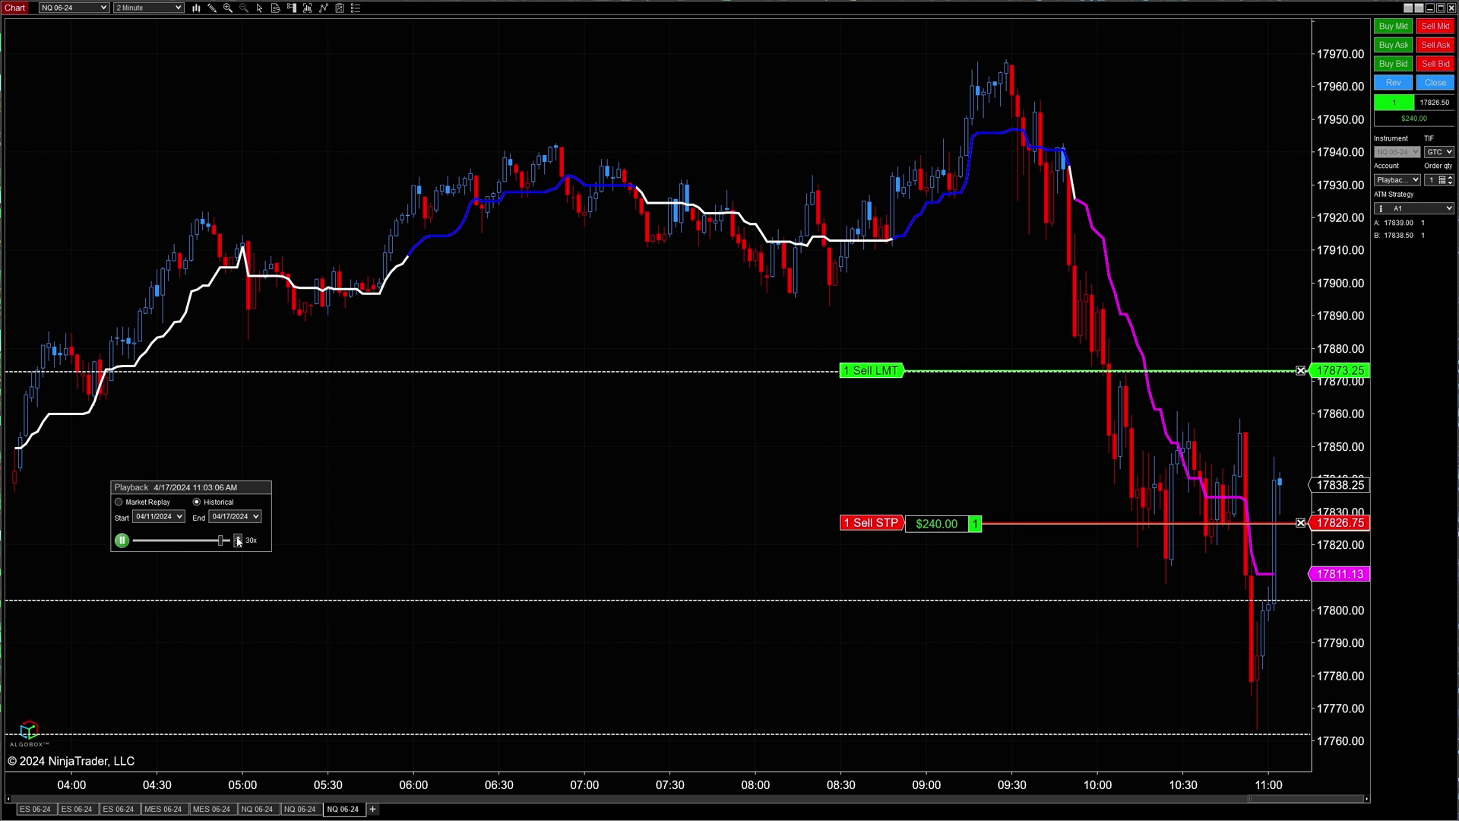